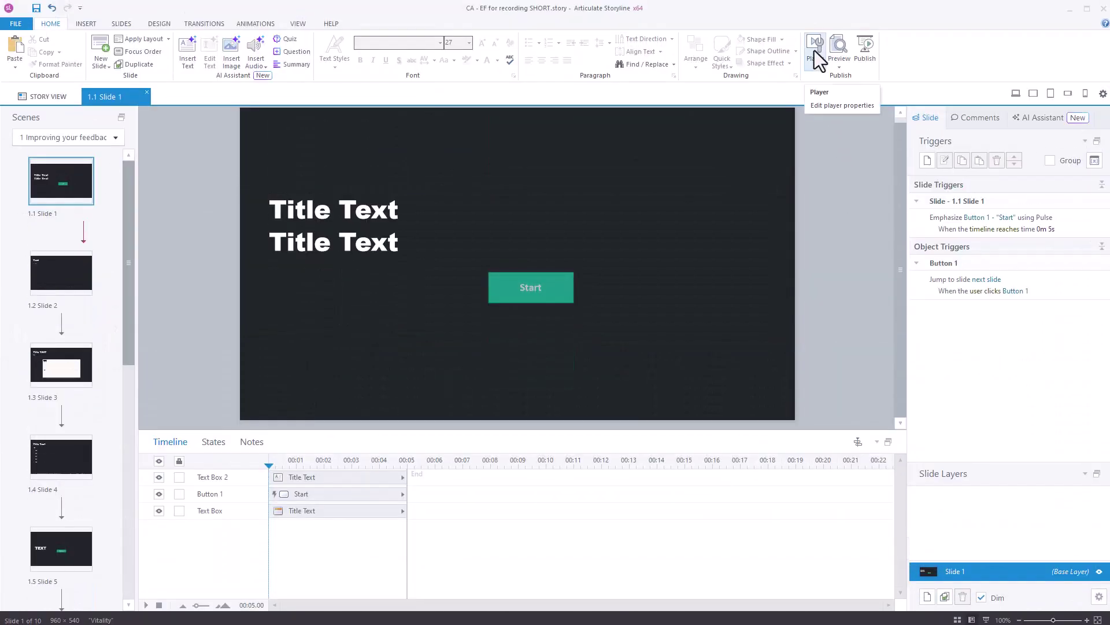
Step: In Player properties, set the course menu's navigation restriction to Restricted, with Next/Previous restricted too
{"action": "left_click", "coordinate": [814, 50]}
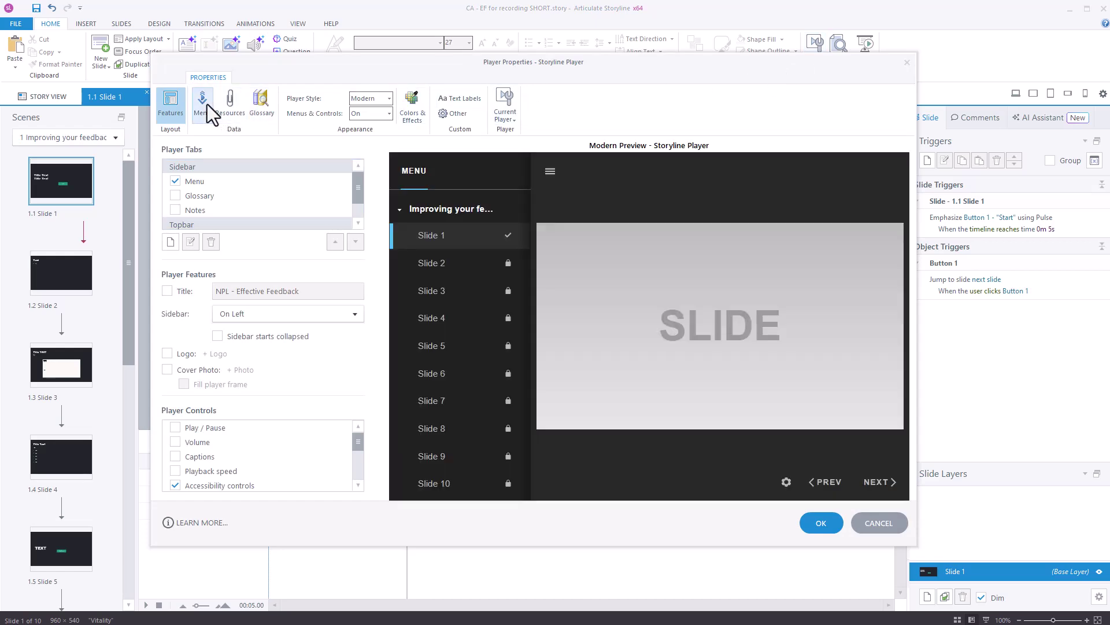
{"action": "left_click", "coordinate": [204, 104]}
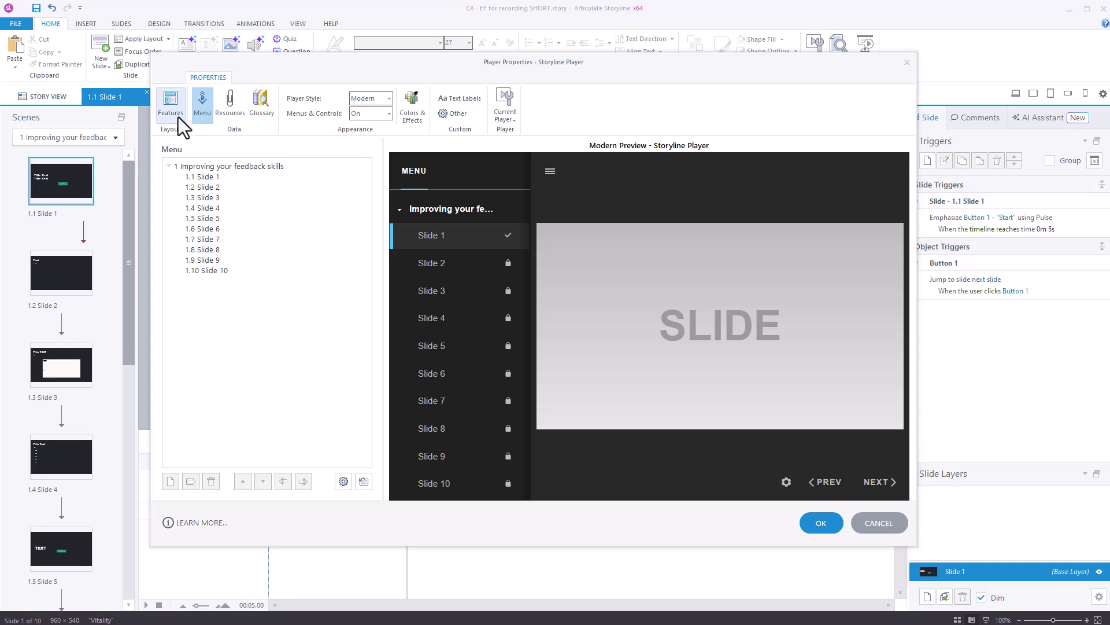
{"action": "left_click", "coordinate": [341, 484]}
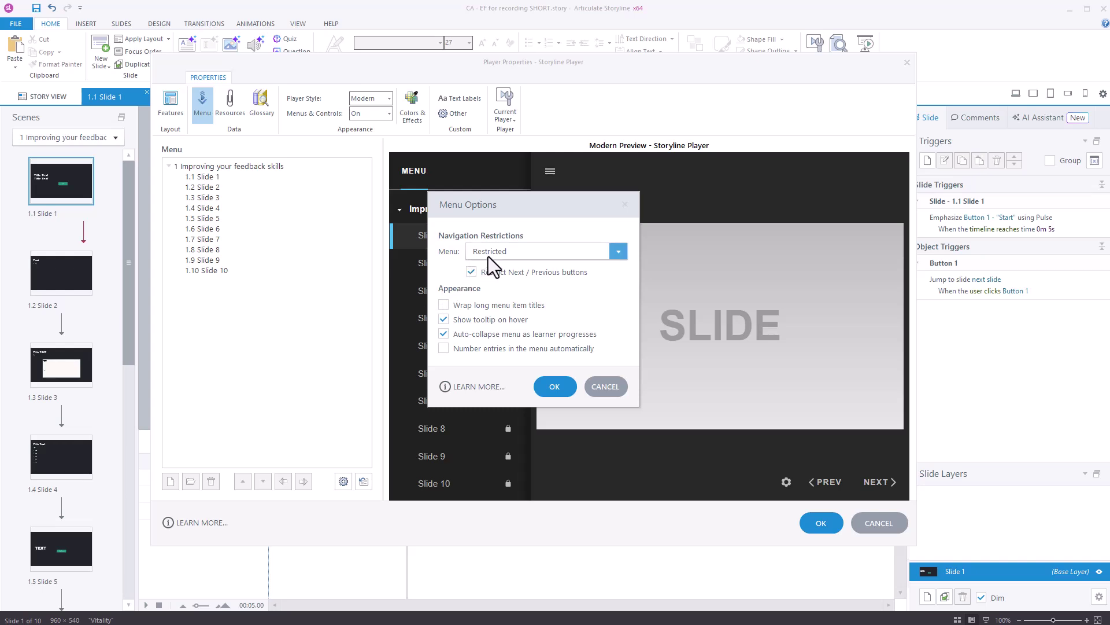
{"action": "left_click", "coordinate": [501, 249]}
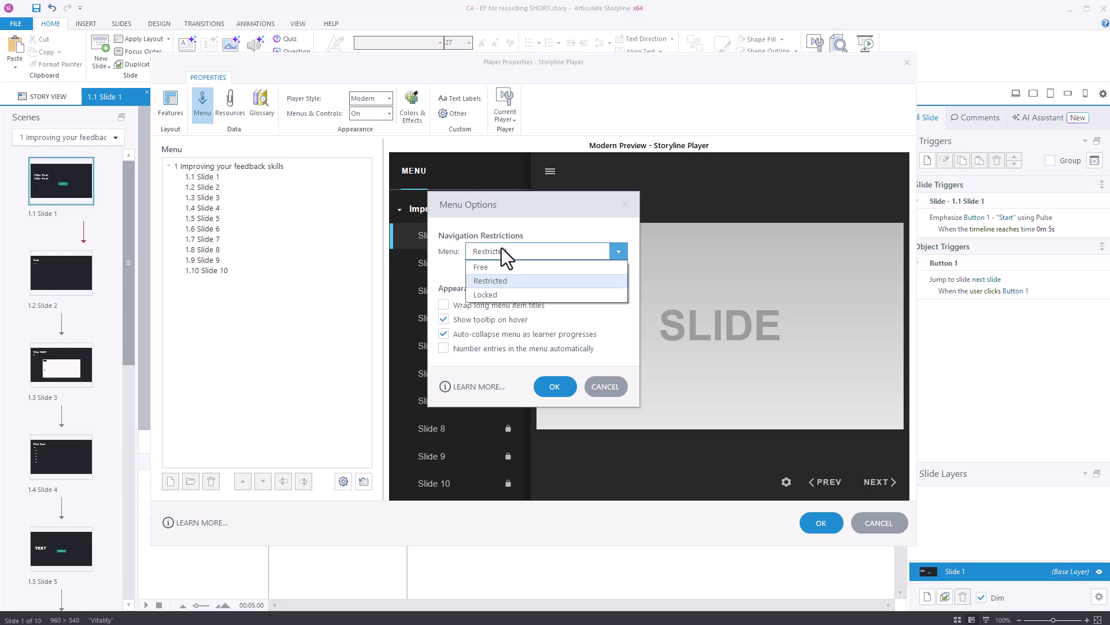
{"action": "left_click", "coordinate": [500, 268]}
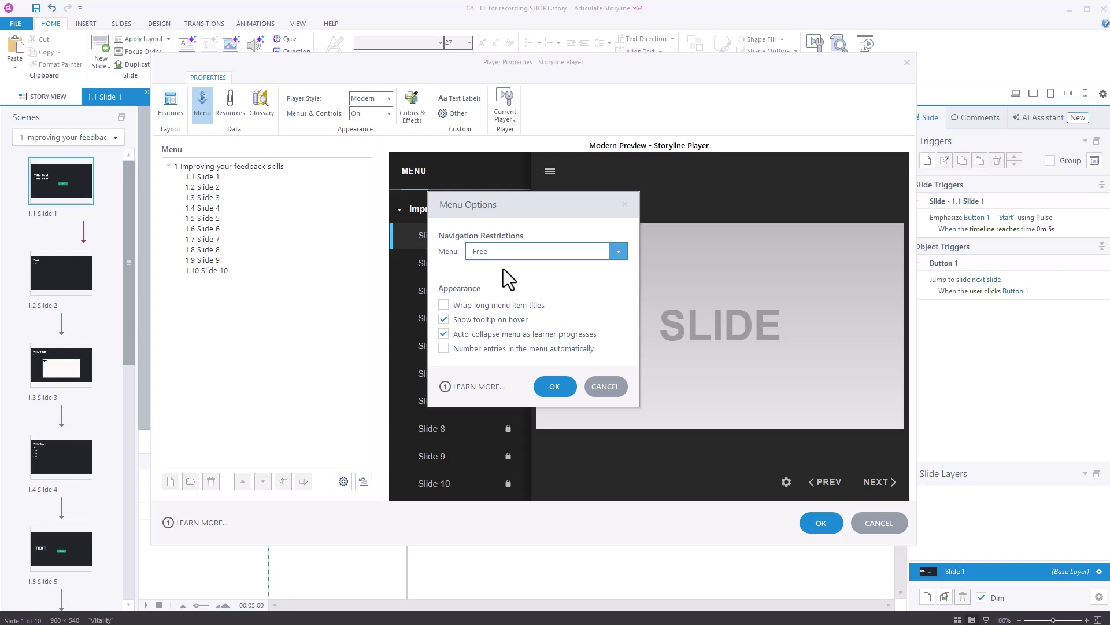
{"action": "left_click_drag", "start_coordinate": [521, 211], "coordinate": [662, 203]}
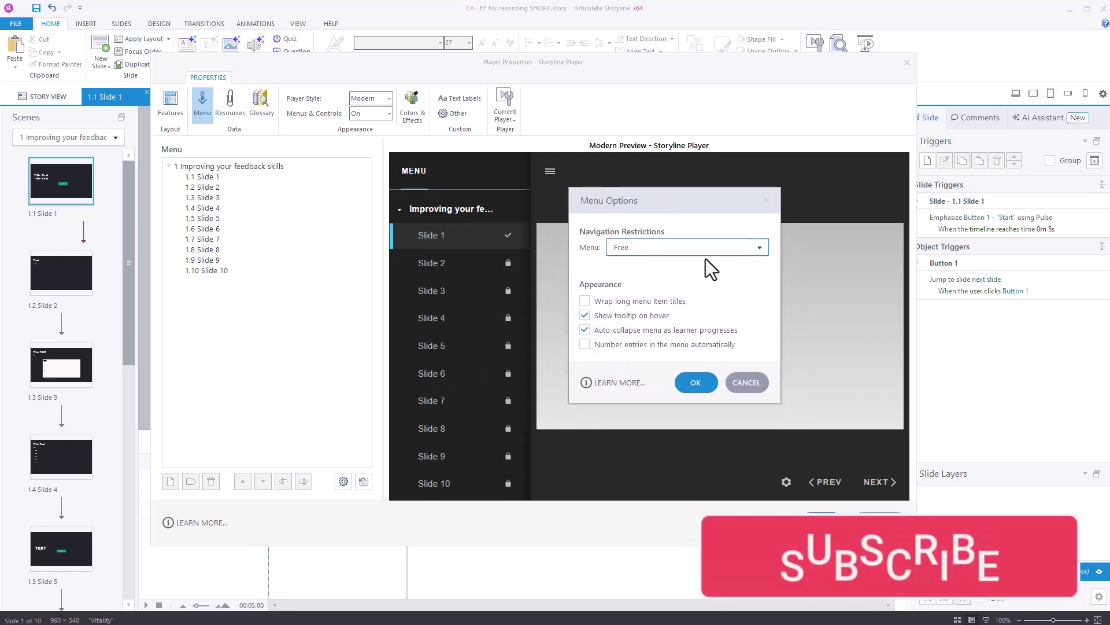
{"action": "left_click", "coordinate": [672, 250]}
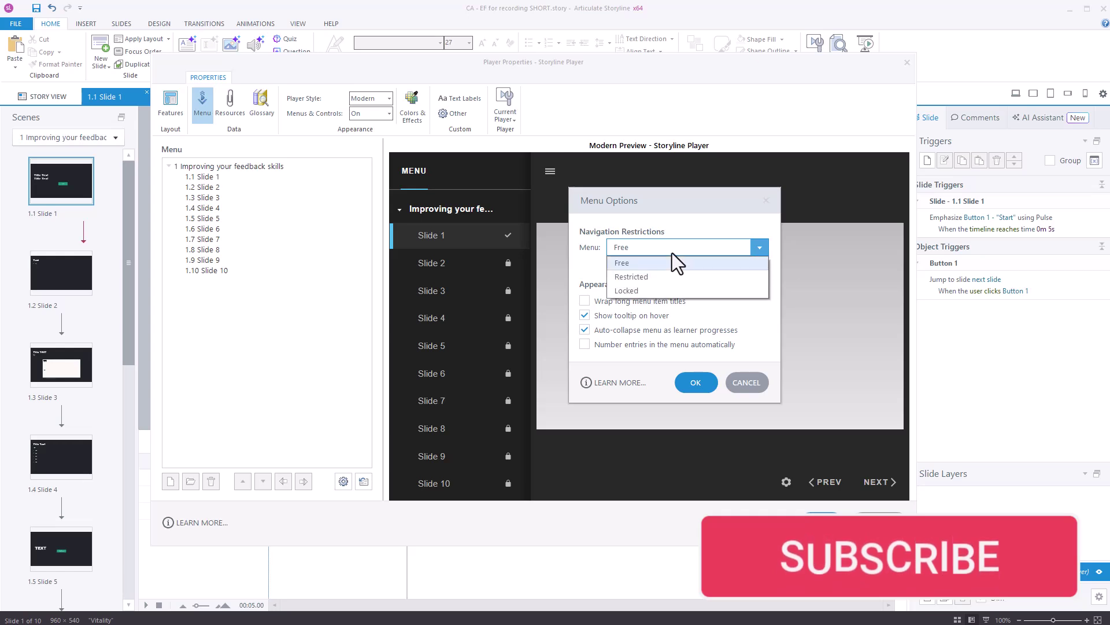
{"action": "left_click", "coordinate": [644, 278]}
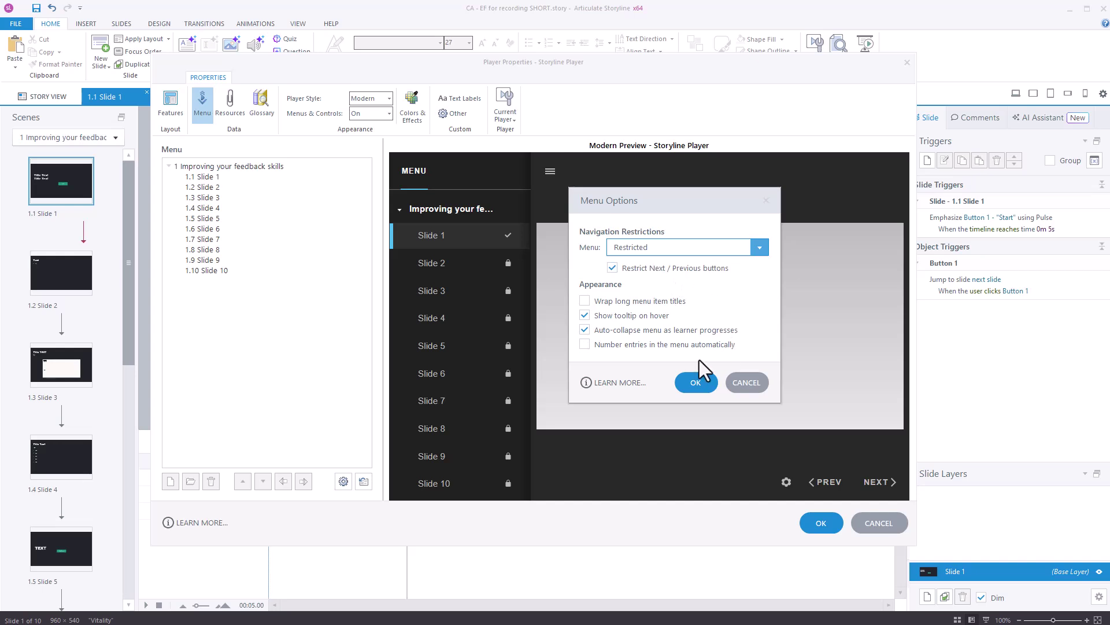
{"action": "left_click", "coordinate": [705, 384]}
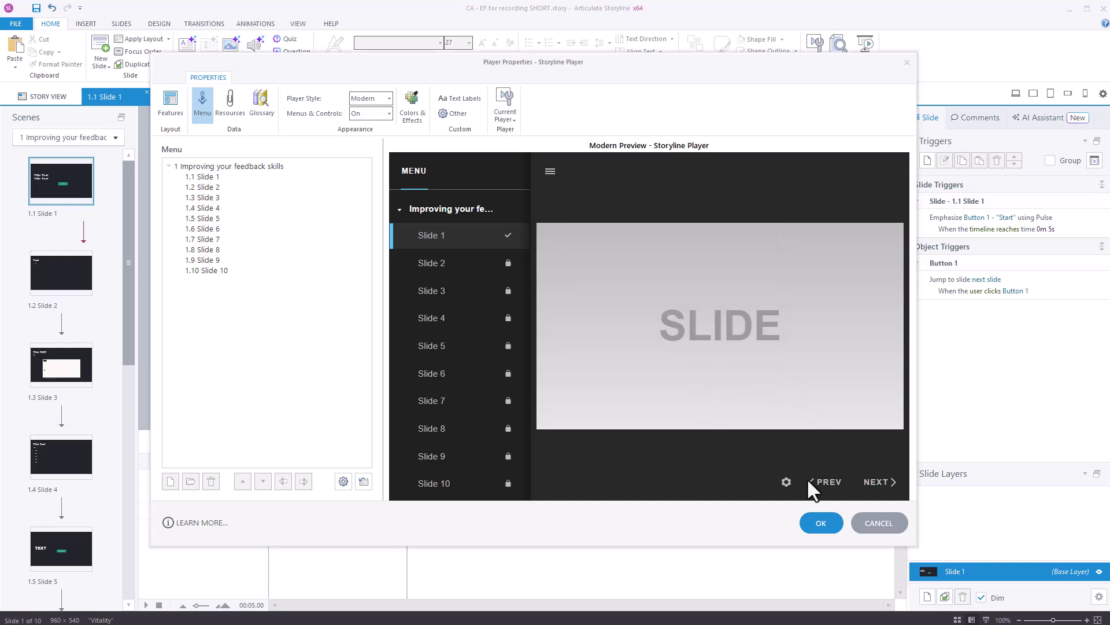
{"action": "left_click", "coordinate": [821, 524]}
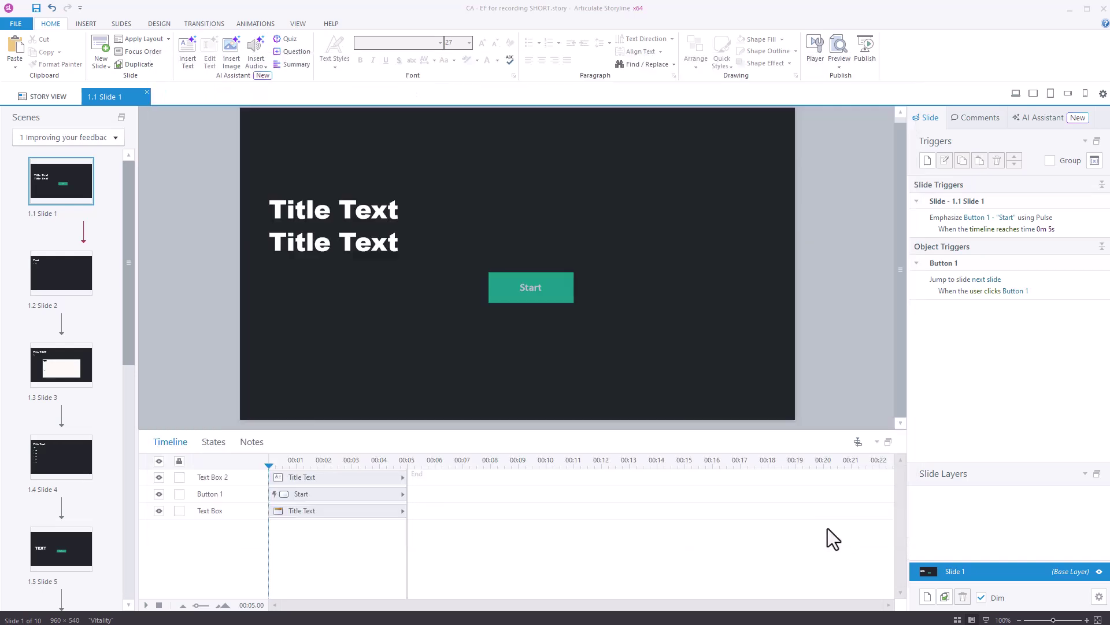
Step: Preview the entire project, start the course and advance with Next to Slide 4
{"action": "left_click", "coordinate": [844, 70]}
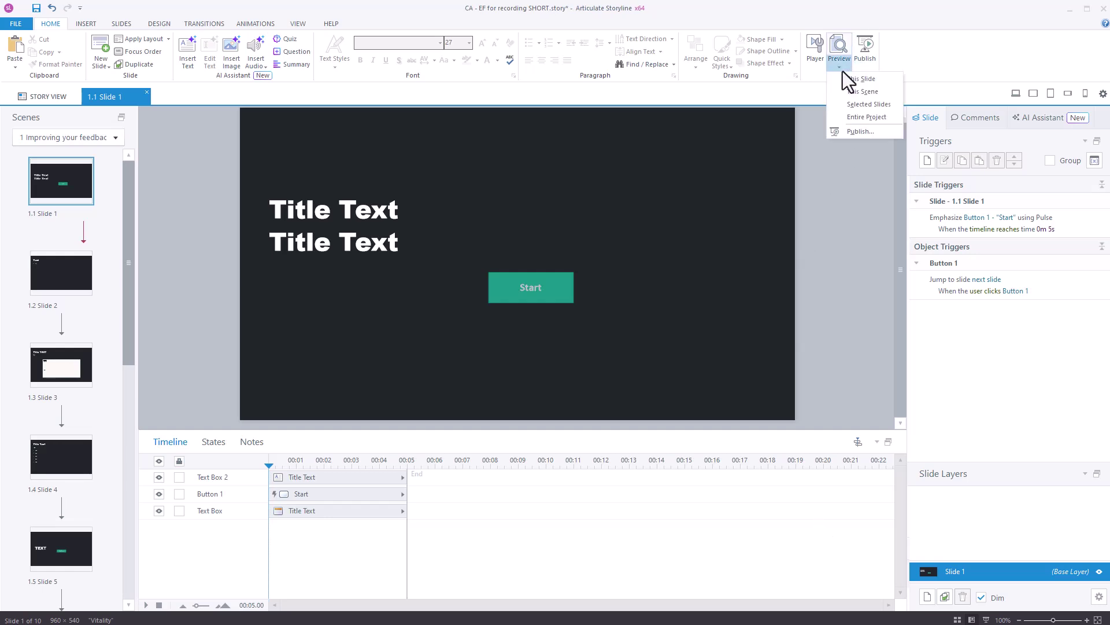
{"action": "left_click", "coordinate": [883, 117]}
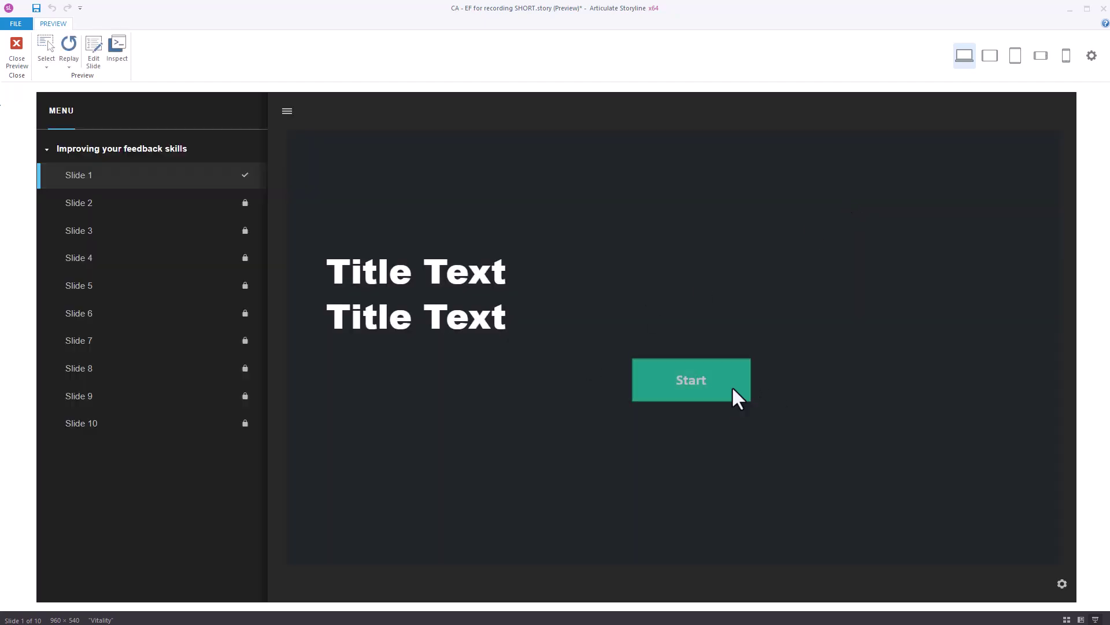
{"action": "left_click", "coordinate": [733, 388]}
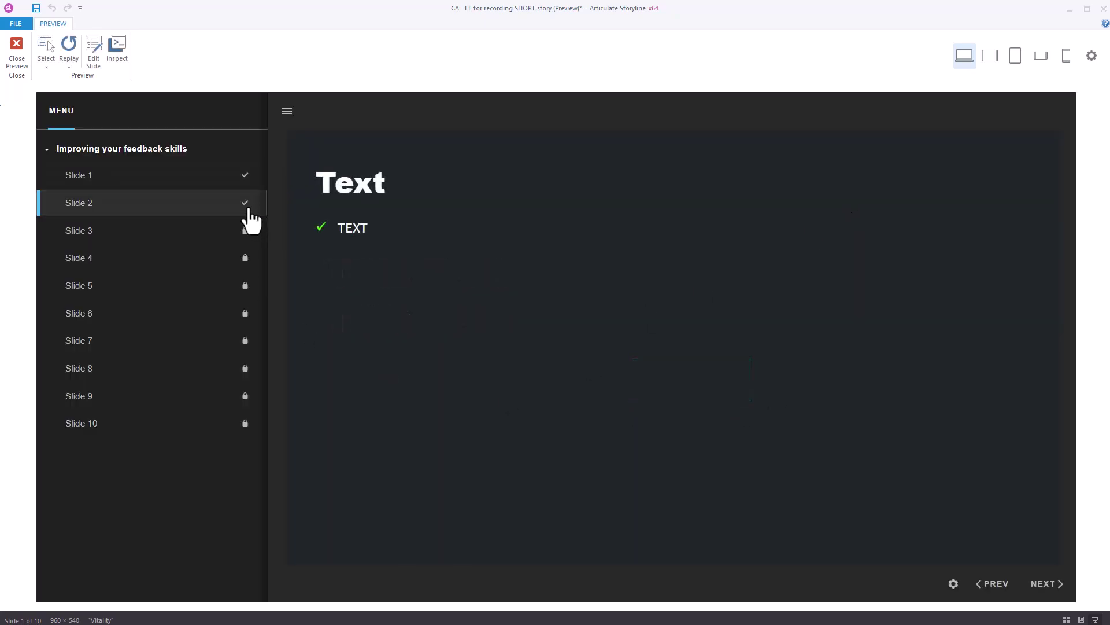
{"action": "left_click", "coordinate": [1044, 589]}
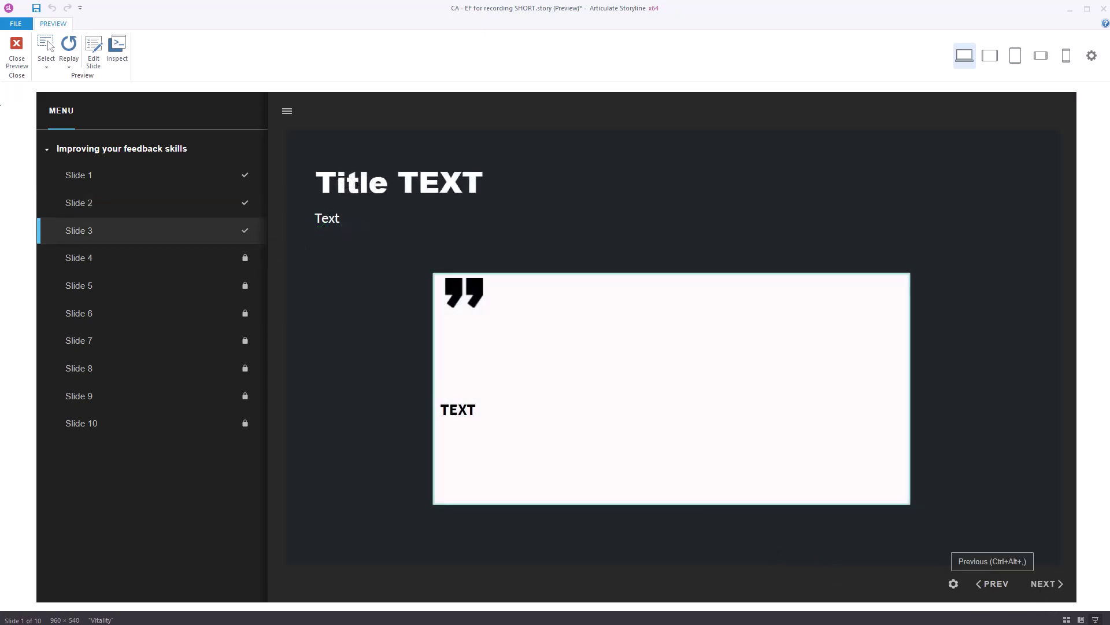
{"action": "left_click", "coordinate": [1054, 585]}
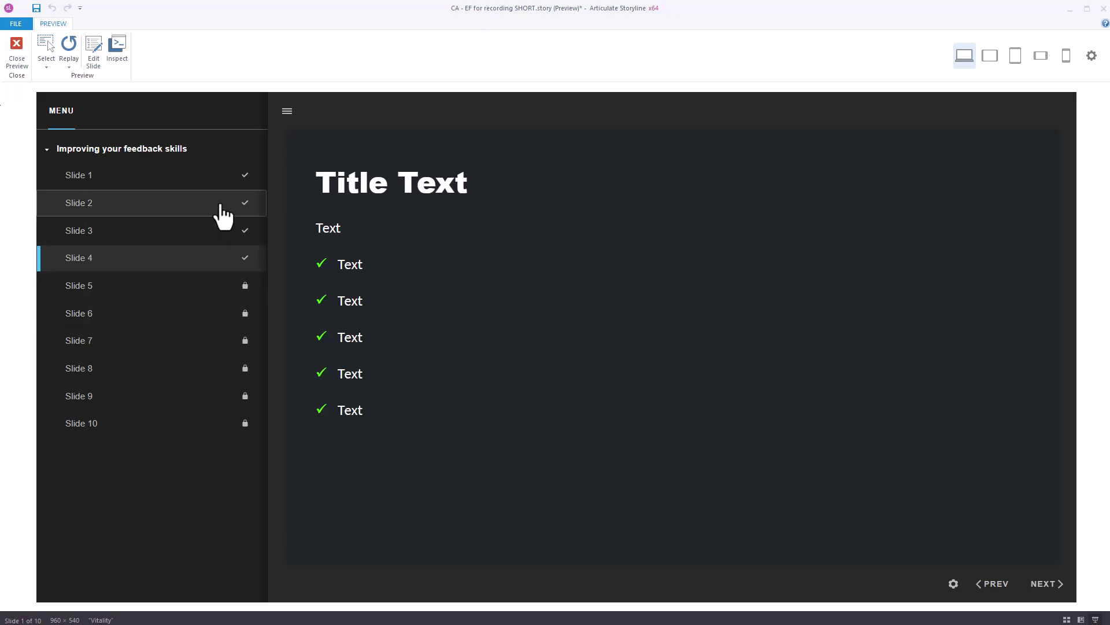
Step: Use the course menu to jump back to Slides 3, 2 and 1, then move forward to Slide 5
{"action": "left_click", "coordinate": [218, 236]}
{"action": "left_click", "coordinate": [197, 207]}
{"action": "left_click", "coordinate": [204, 190]}
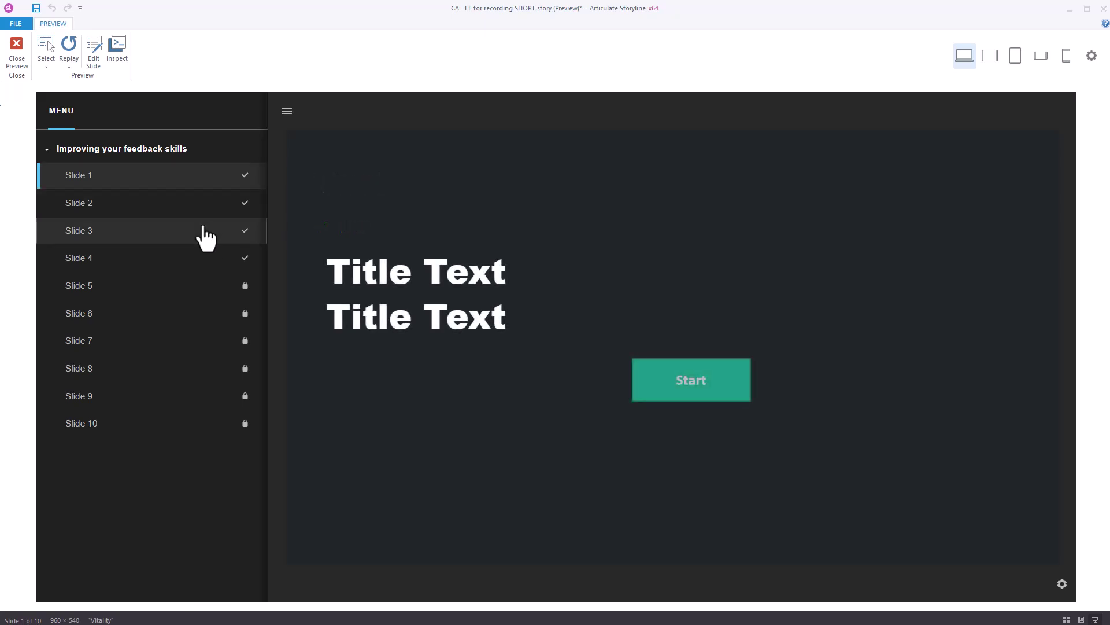
{"action": "left_click", "coordinate": [205, 234]}
{"action": "left_click", "coordinate": [209, 261]}
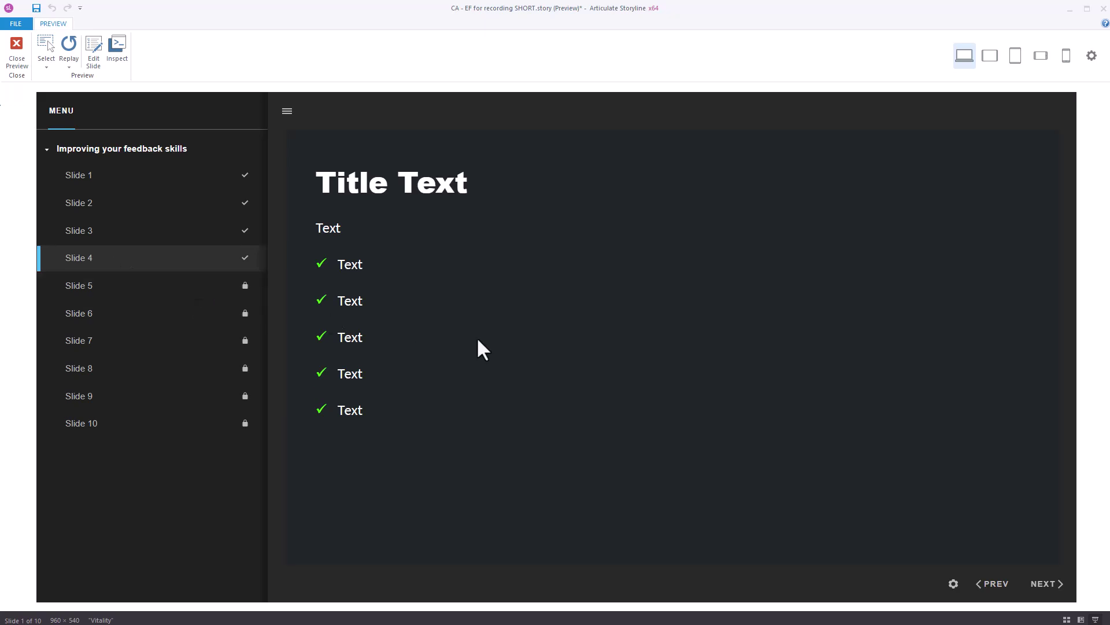
{"action": "left_click", "coordinate": [1049, 587]}
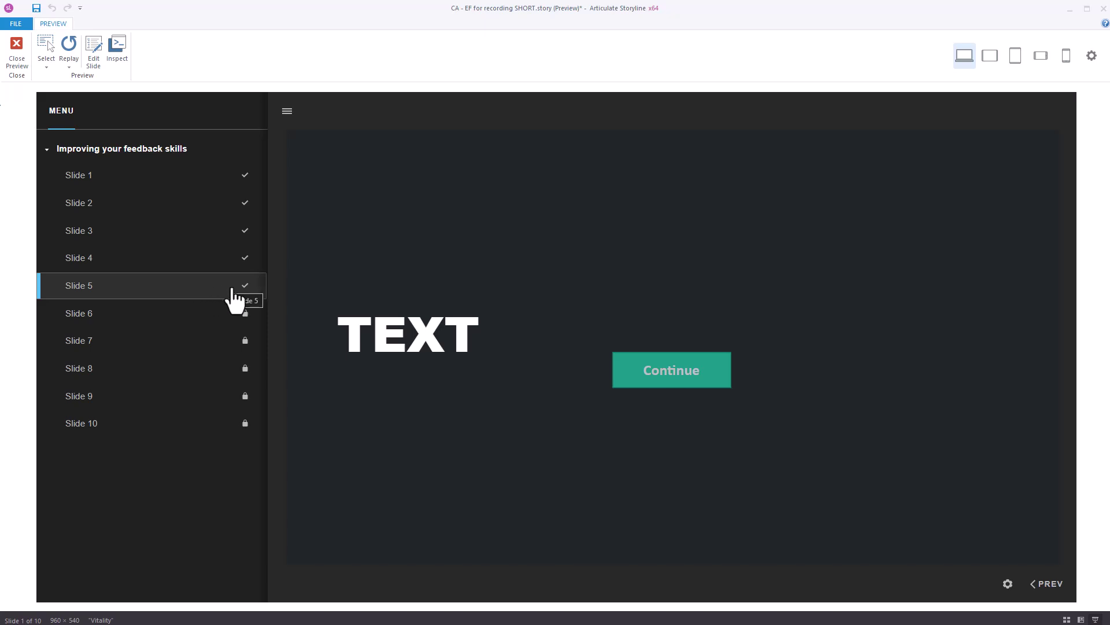
{"action": "left_click", "coordinate": [219, 260]}
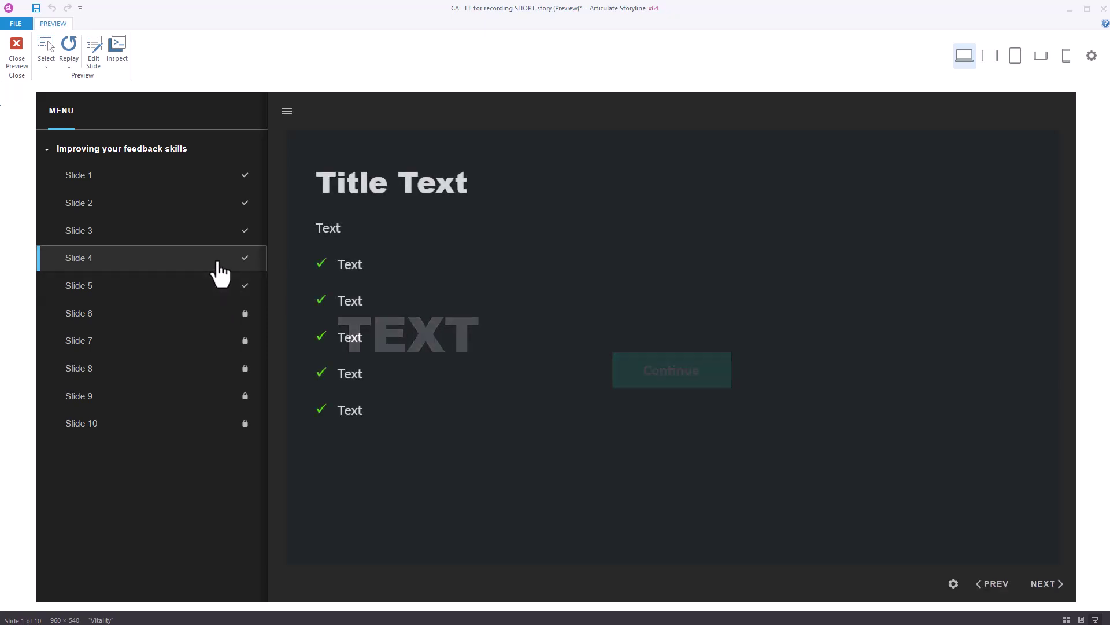
{"action": "left_click", "coordinate": [208, 287]}
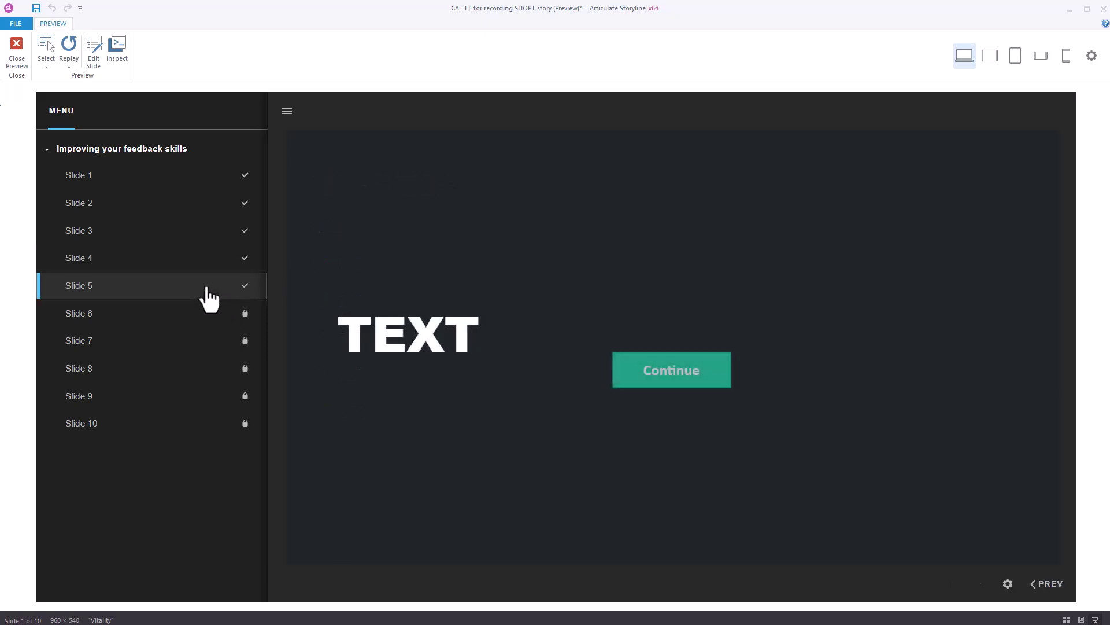
Step: Close the preview and switch the course menu navigation restriction to Free
{"action": "left_click", "coordinate": [20, 57]}
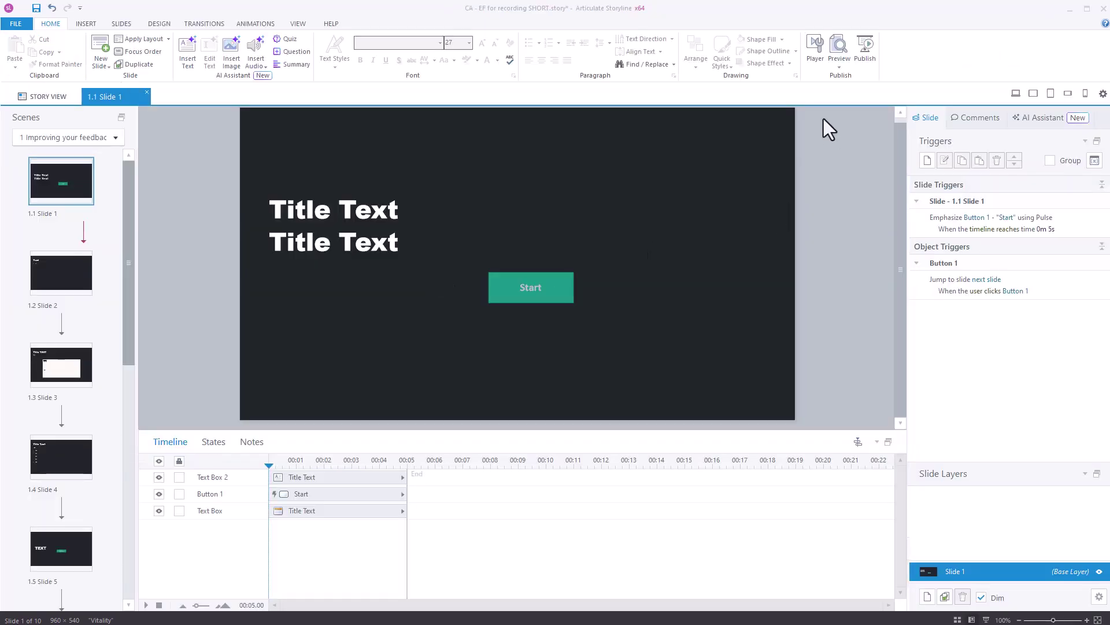
{"action": "left_click", "coordinate": [817, 46]}
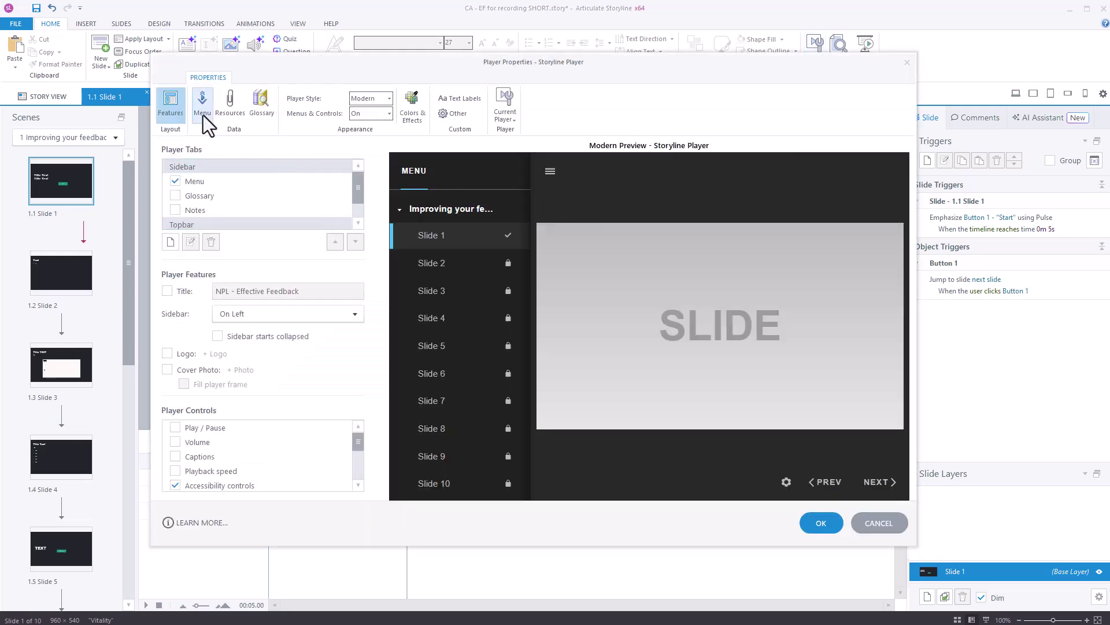
{"action": "left_click", "coordinate": [203, 106]}
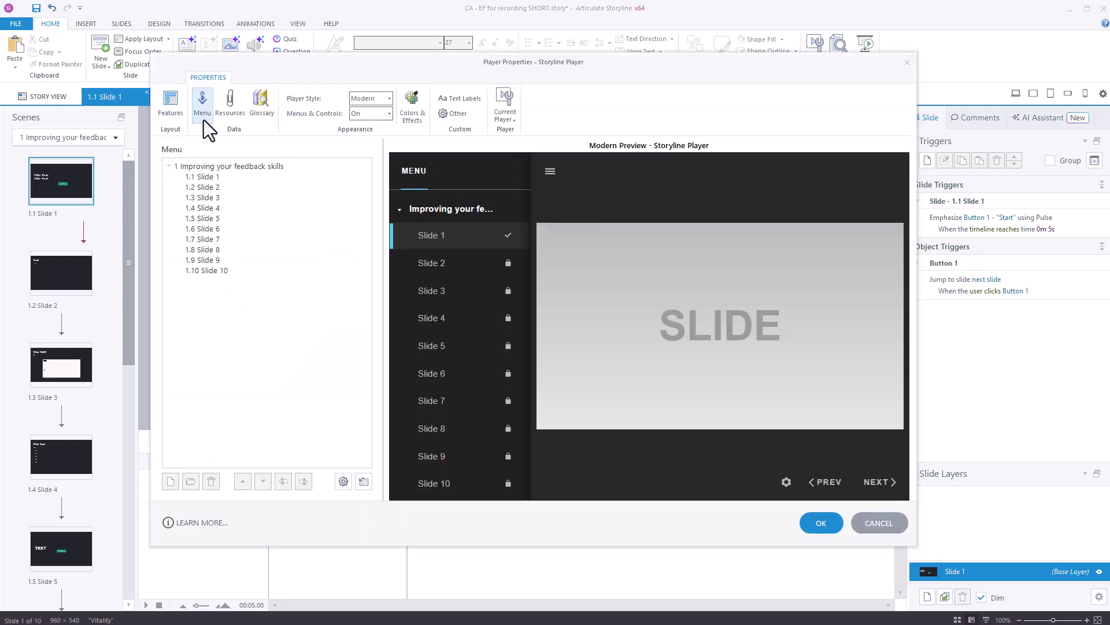
{"action": "left_click", "coordinate": [346, 488]}
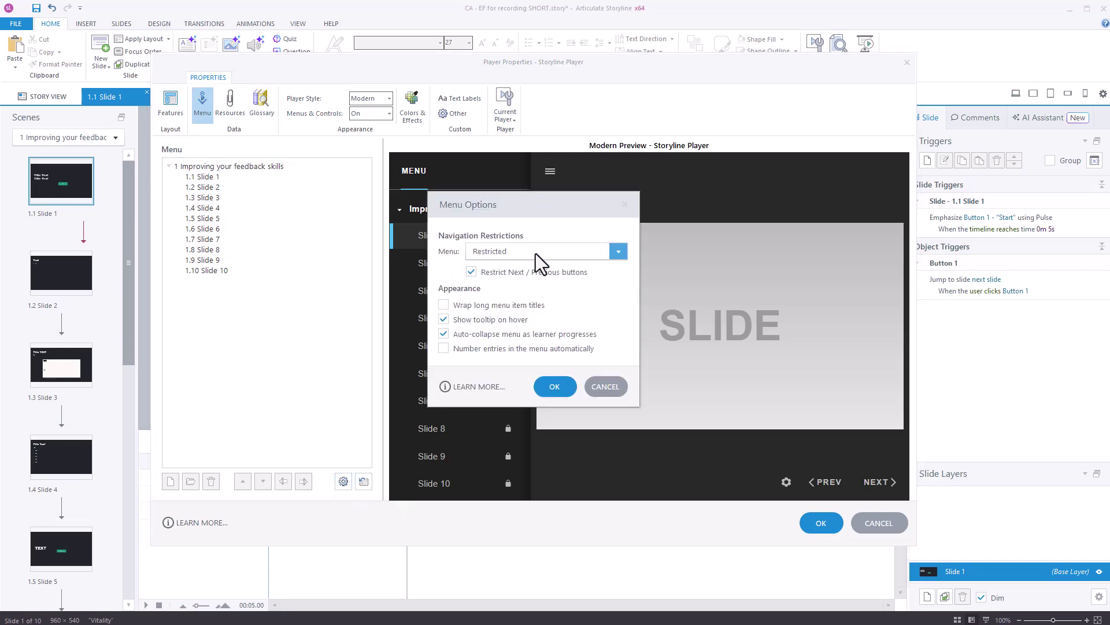
{"action": "left_click", "coordinate": [536, 253]}
{"action": "left_click", "coordinate": [501, 270]}
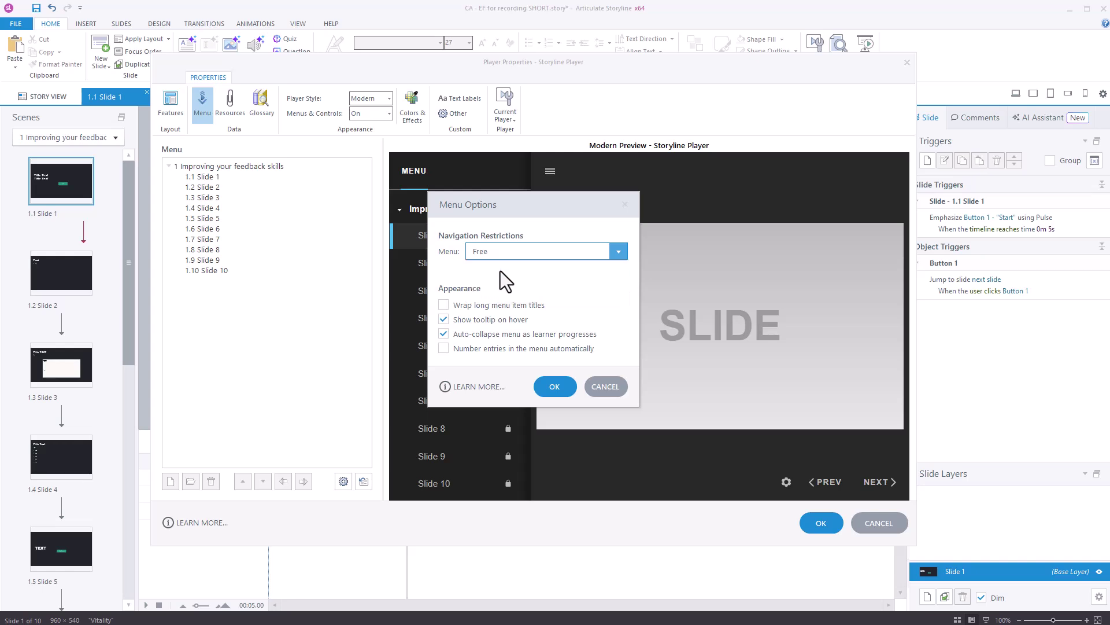
{"action": "left_click", "coordinate": [565, 390]}
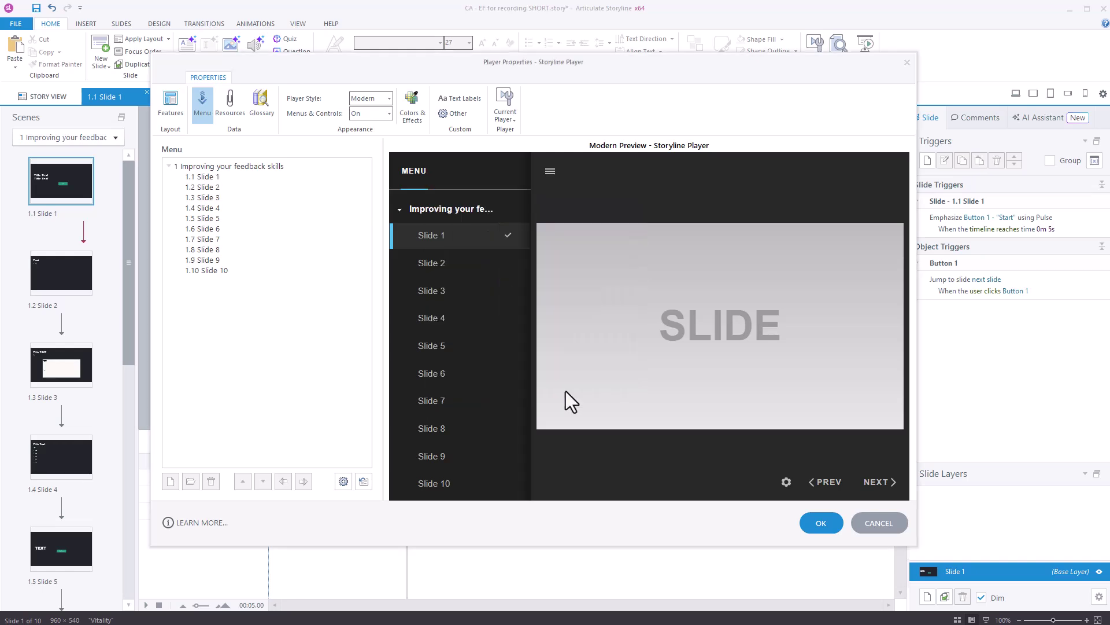
{"action": "left_click", "coordinate": [822, 526]}
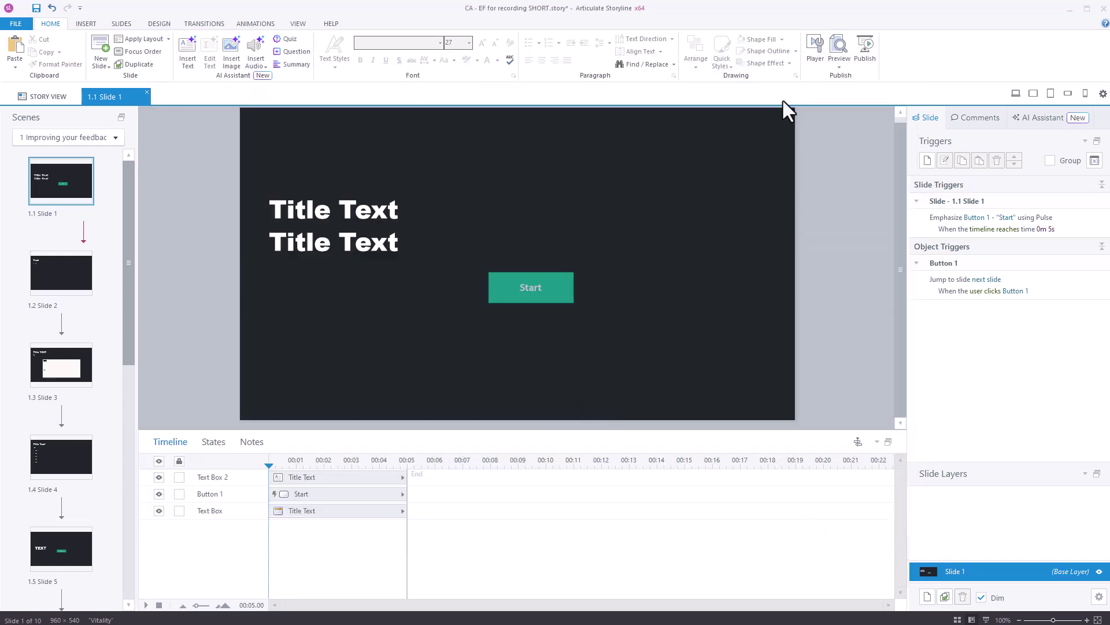
Step: Preview the entire project and jump straight to Slides 8 and 10 from the menu
{"action": "left_click", "coordinate": [842, 70]}
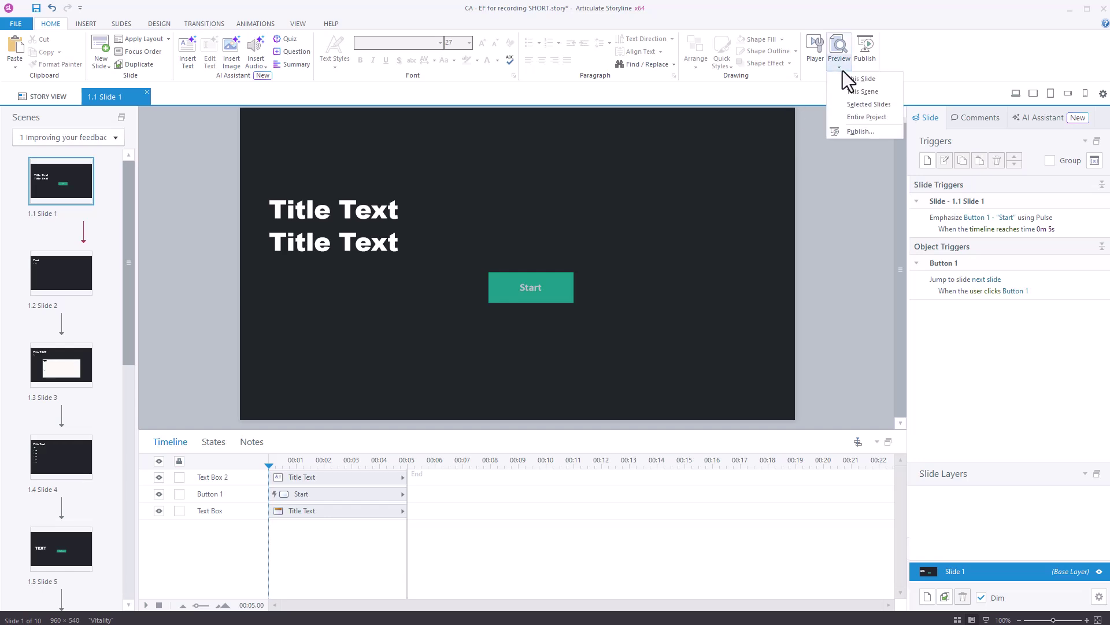
{"action": "left_click", "coordinate": [879, 116]}
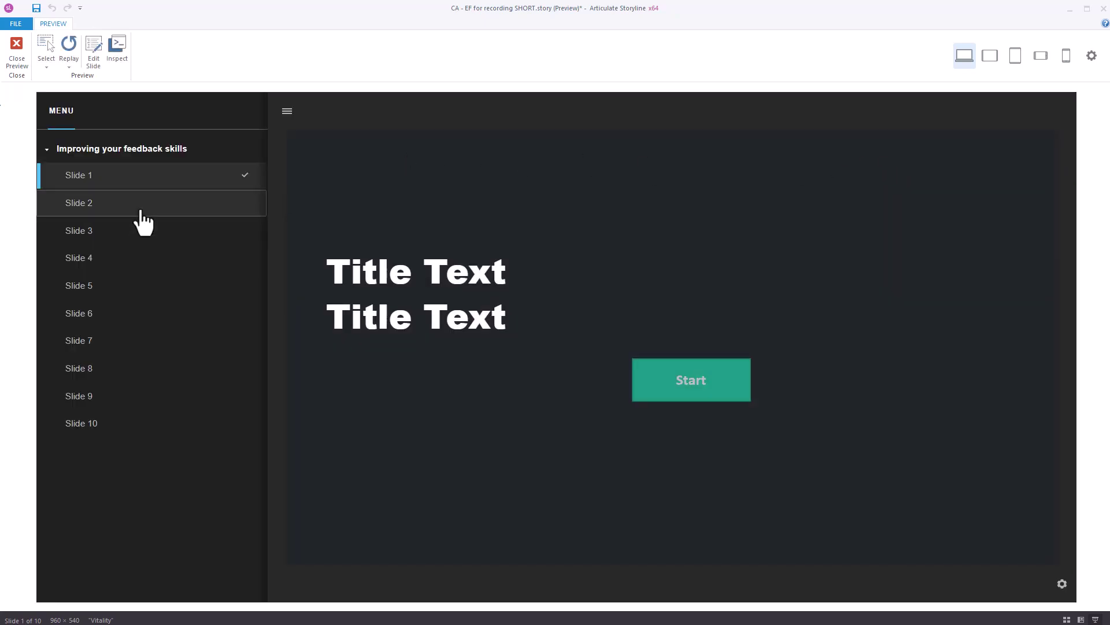
{"action": "left_click", "coordinate": [169, 370]}
{"action": "left_click", "coordinate": [139, 426]}
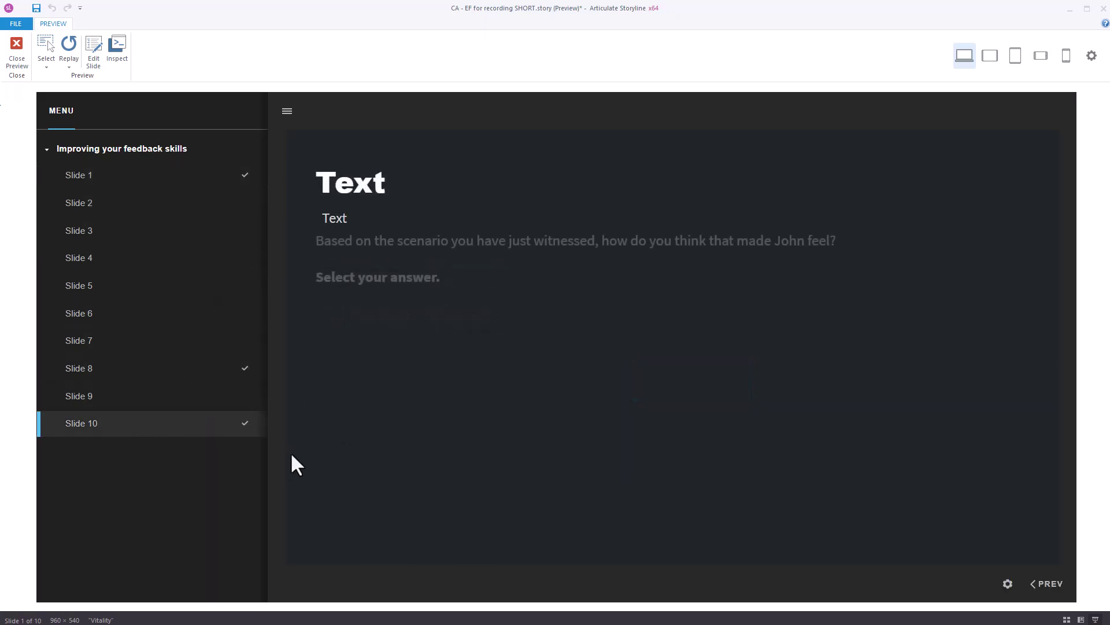
Step: Jump freely through Slides 5, 3, 6, 4, 2, 7 and 9 using the course menu
{"action": "left_click", "coordinate": [149, 289]}
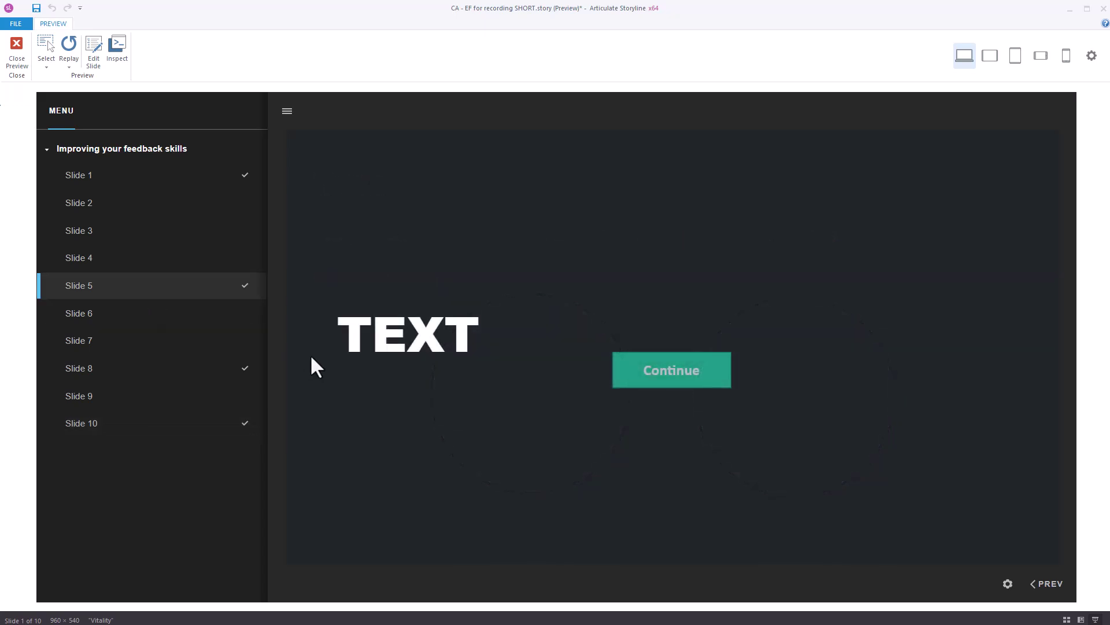
{"action": "left_click", "coordinate": [156, 231]}
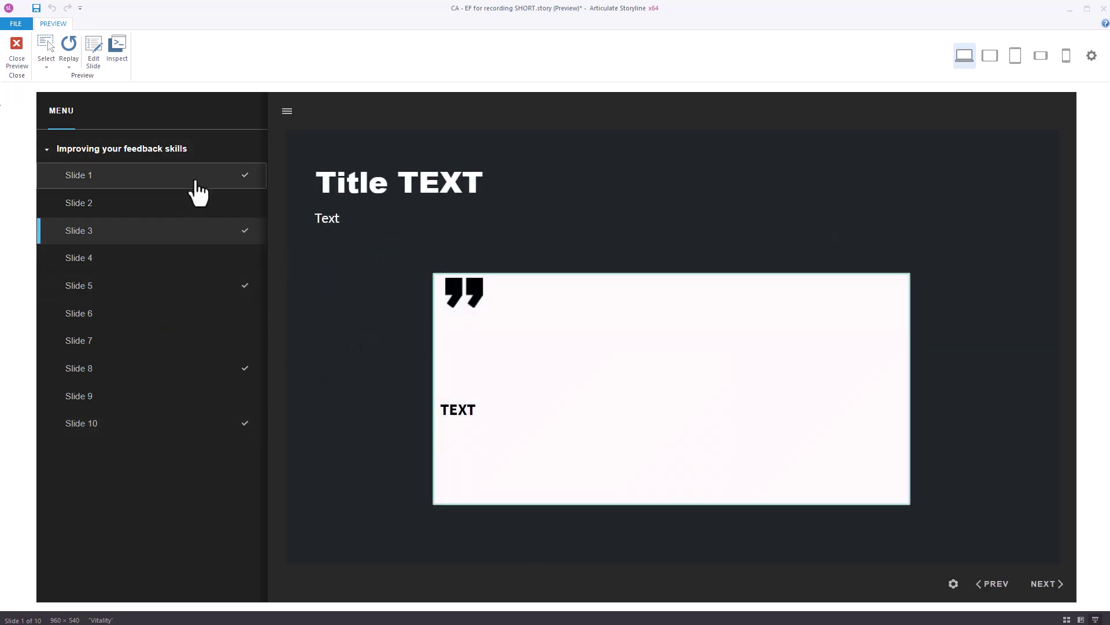
{"action": "left_click", "coordinate": [192, 319]}
{"action": "left_click", "coordinate": [208, 261]}
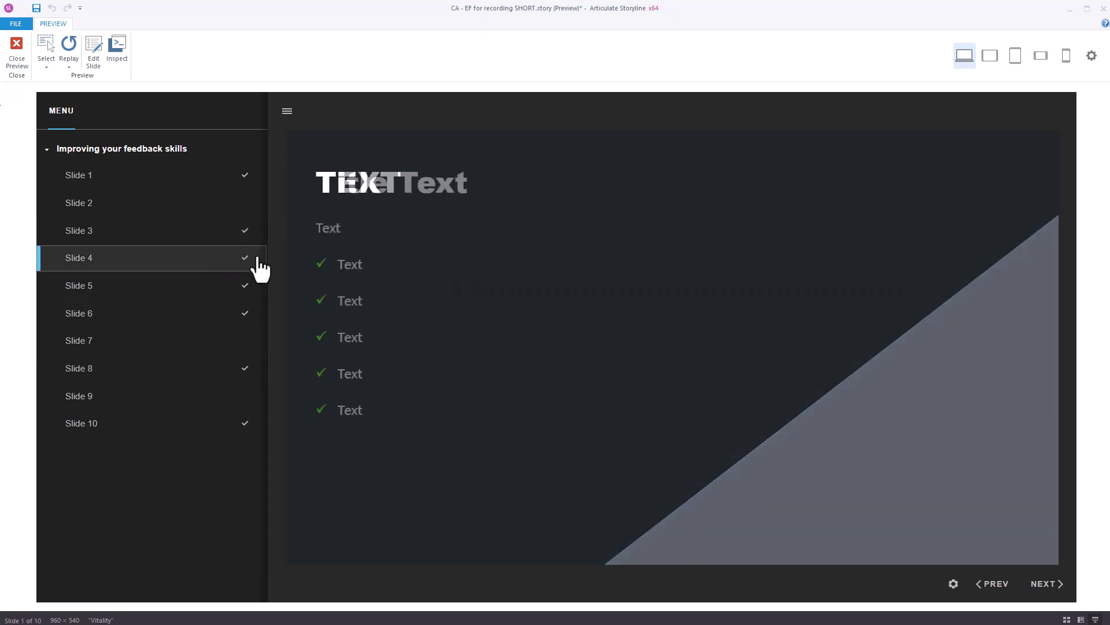
{"action": "left_click", "coordinate": [218, 203]}
{"action": "left_click", "coordinate": [192, 341]}
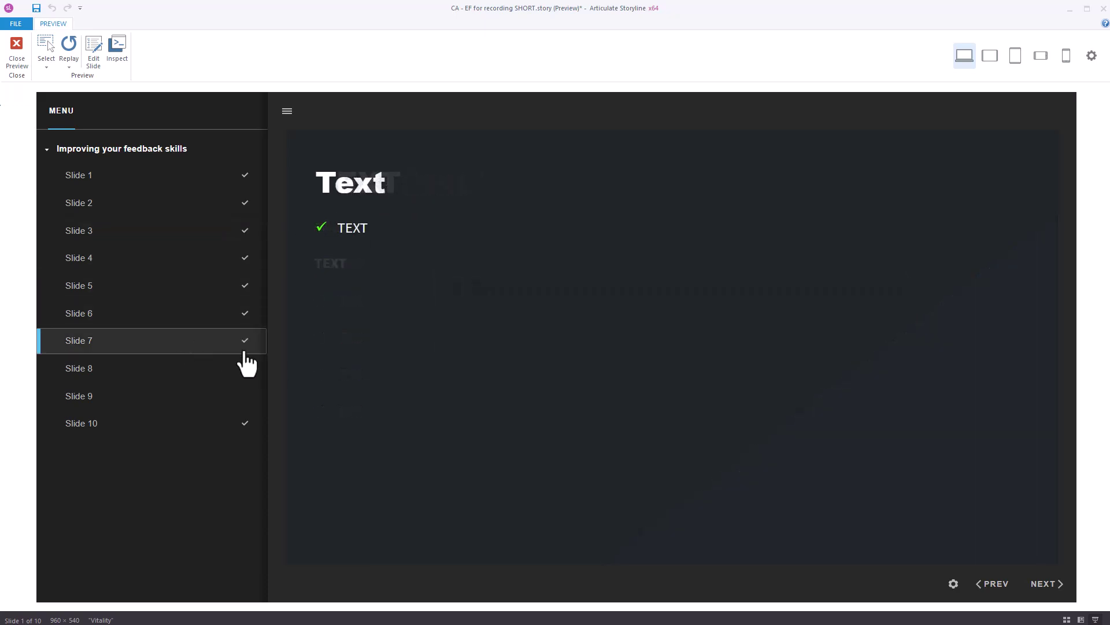
{"action": "left_click", "coordinate": [186, 399]}
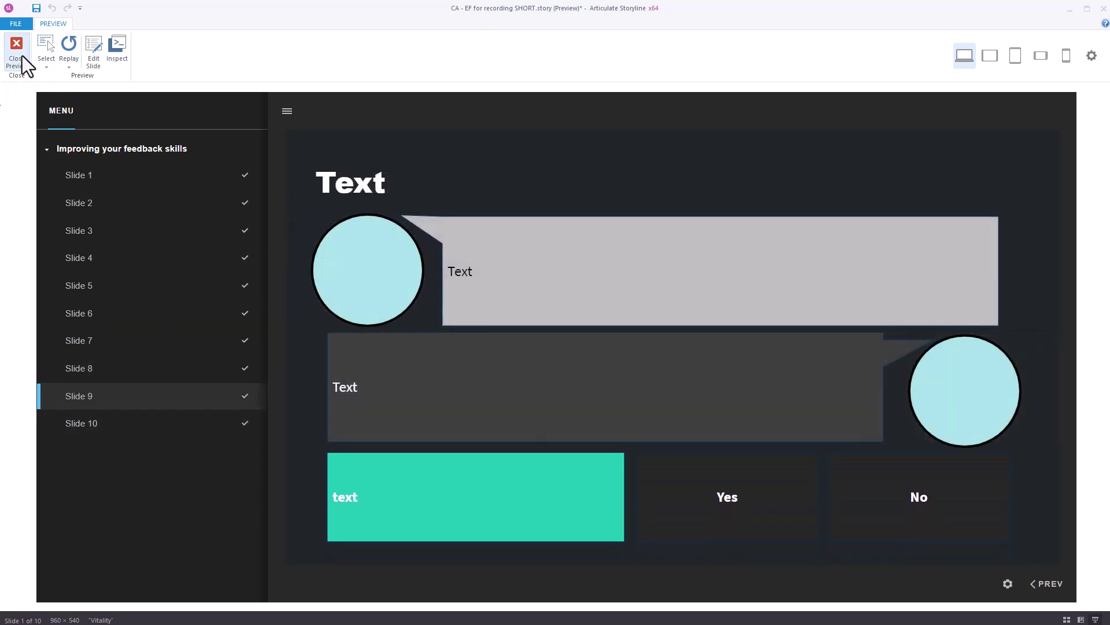
Step: Close the preview and change the course menu navigation restriction to Locked
{"action": "left_click", "coordinate": [22, 56]}
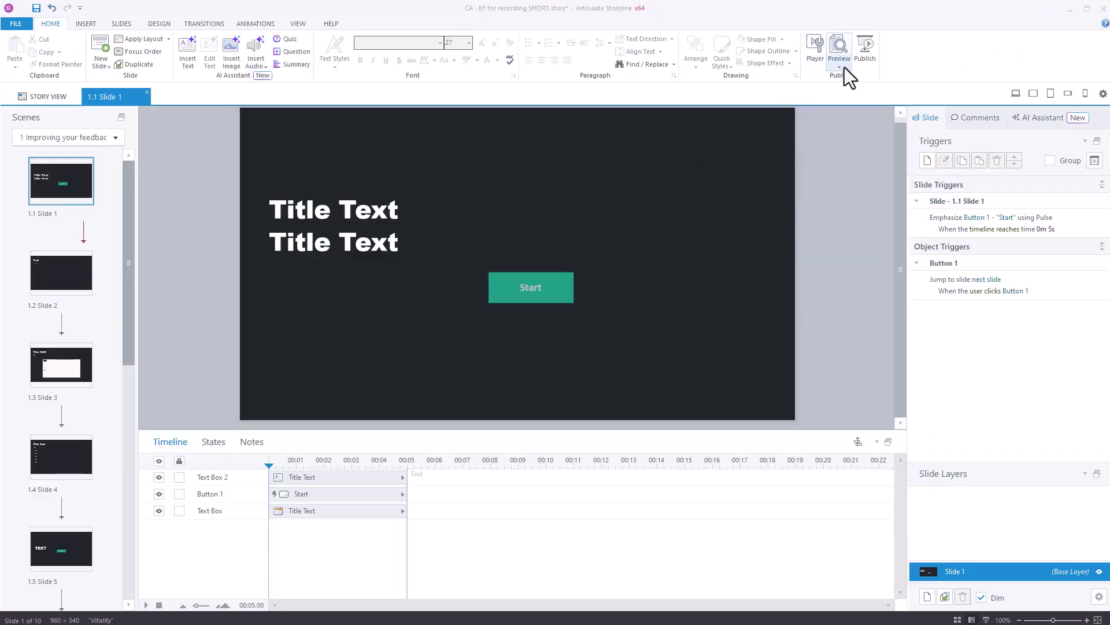
{"action": "left_click", "coordinate": [814, 49]}
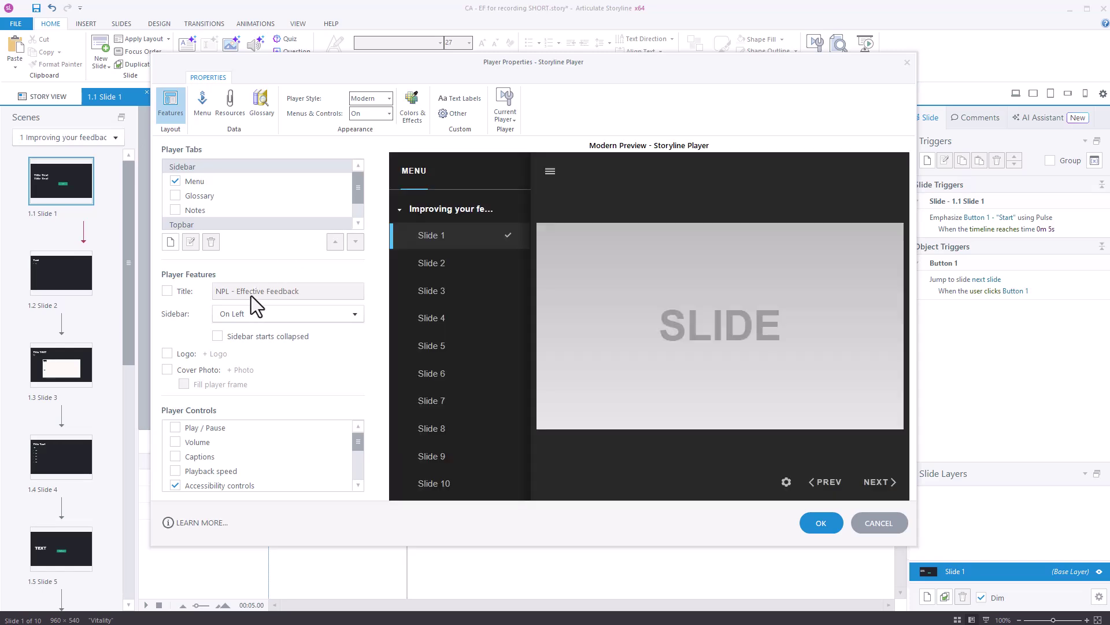
{"action": "left_click", "coordinate": [204, 101]}
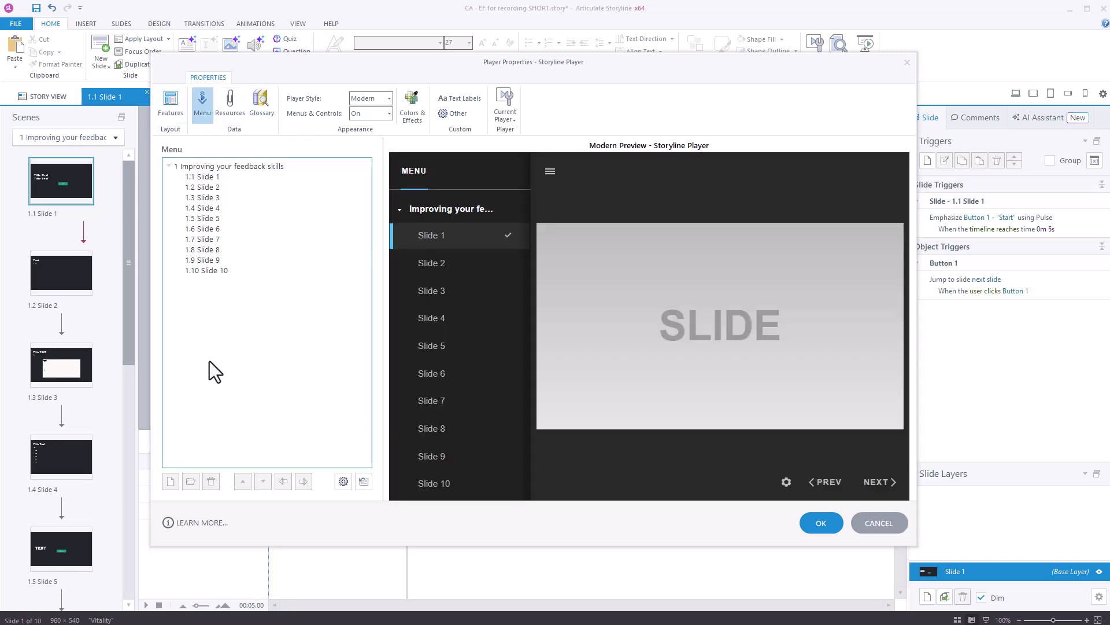
{"action": "left_click", "coordinate": [341, 482]}
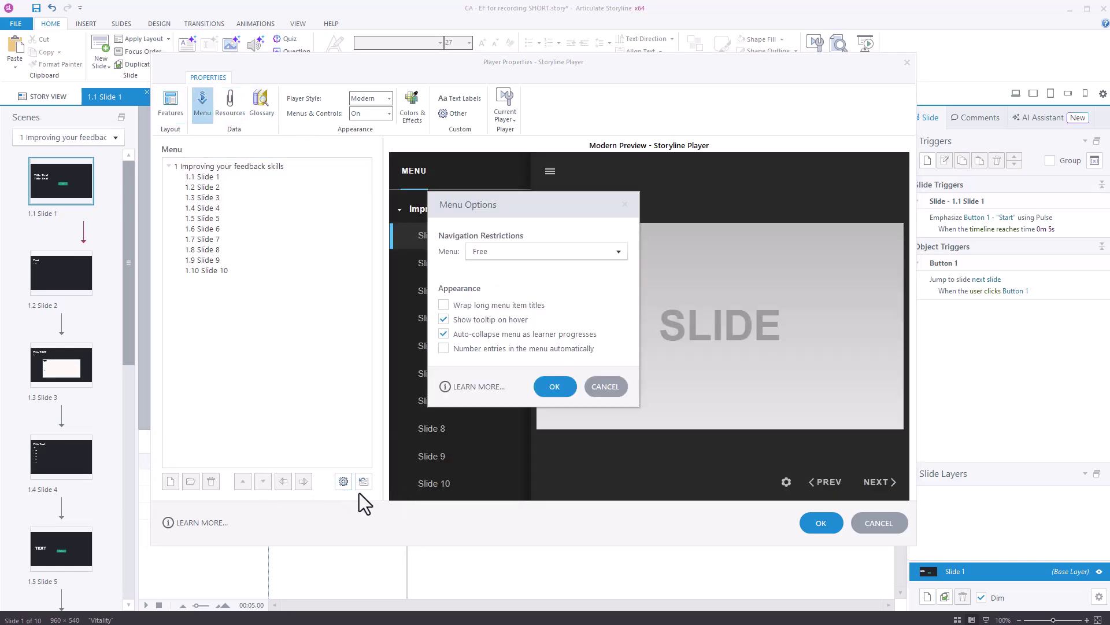
{"action": "left_click", "coordinate": [504, 246]}
{"action": "left_click", "coordinate": [514, 298]}
{"action": "left_click", "coordinate": [556, 387]}
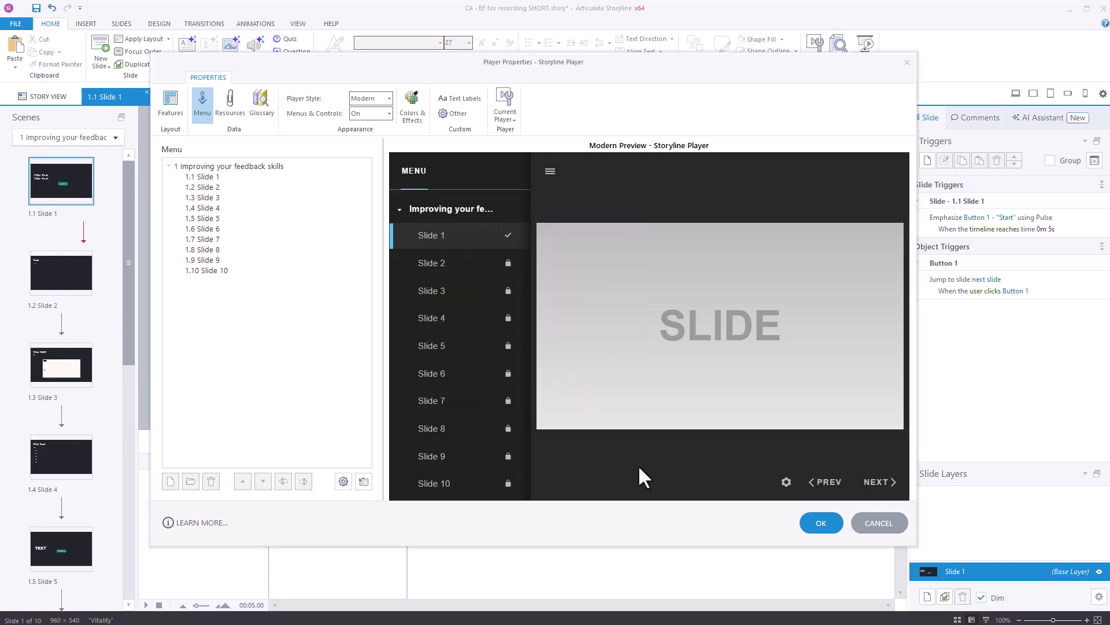
{"action": "left_click", "coordinate": [821, 523]}
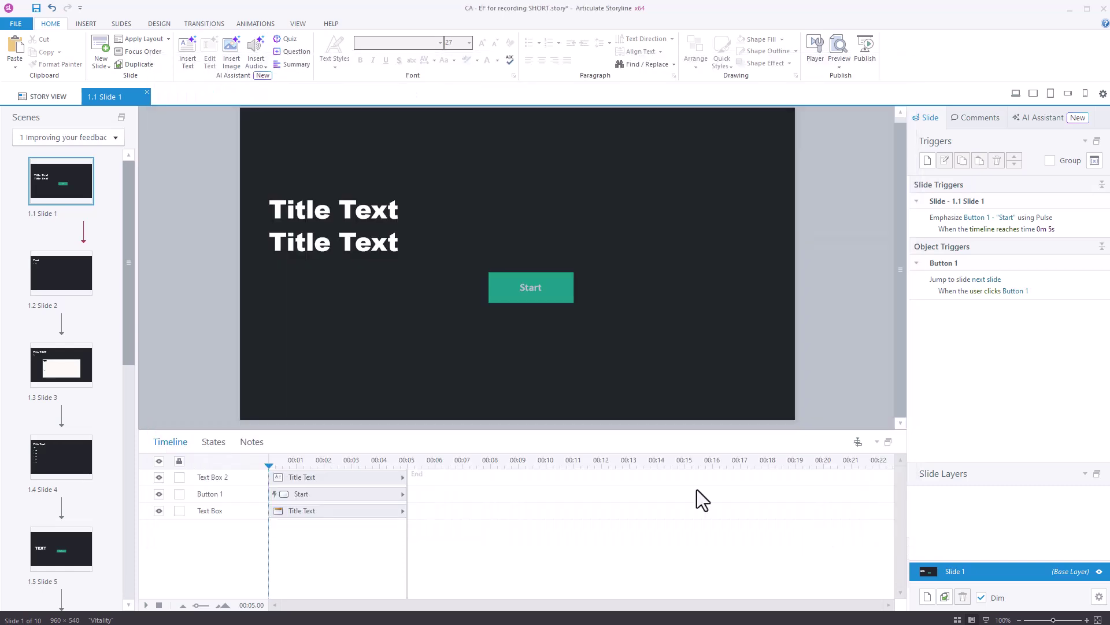
{"action": "left_click", "coordinate": [842, 70]}
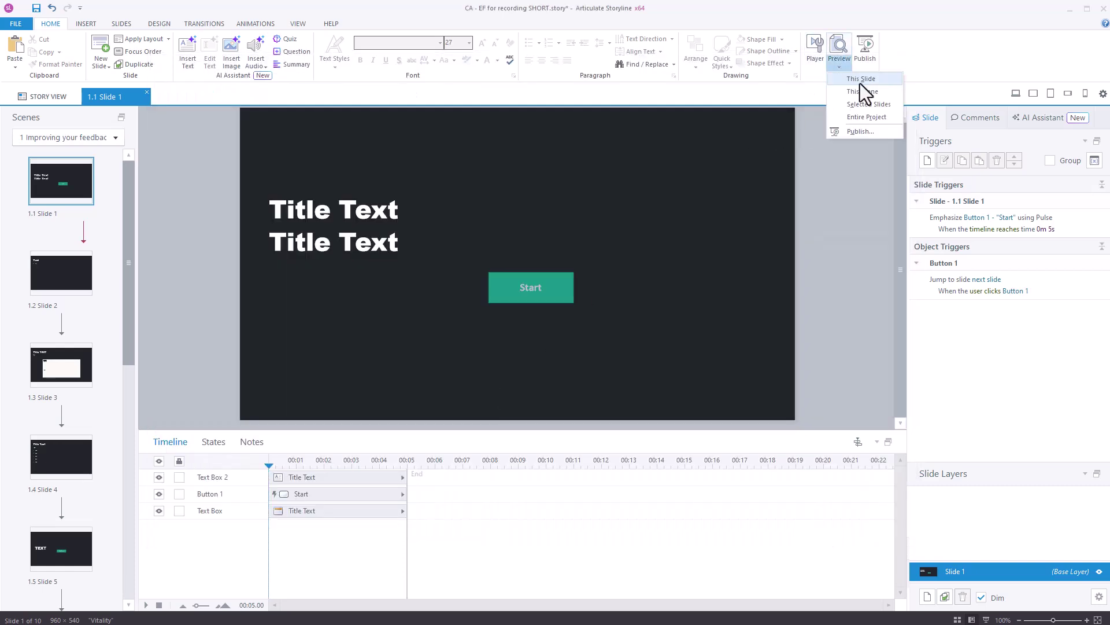
{"action": "left_click", "coordinate": [885, 119]}
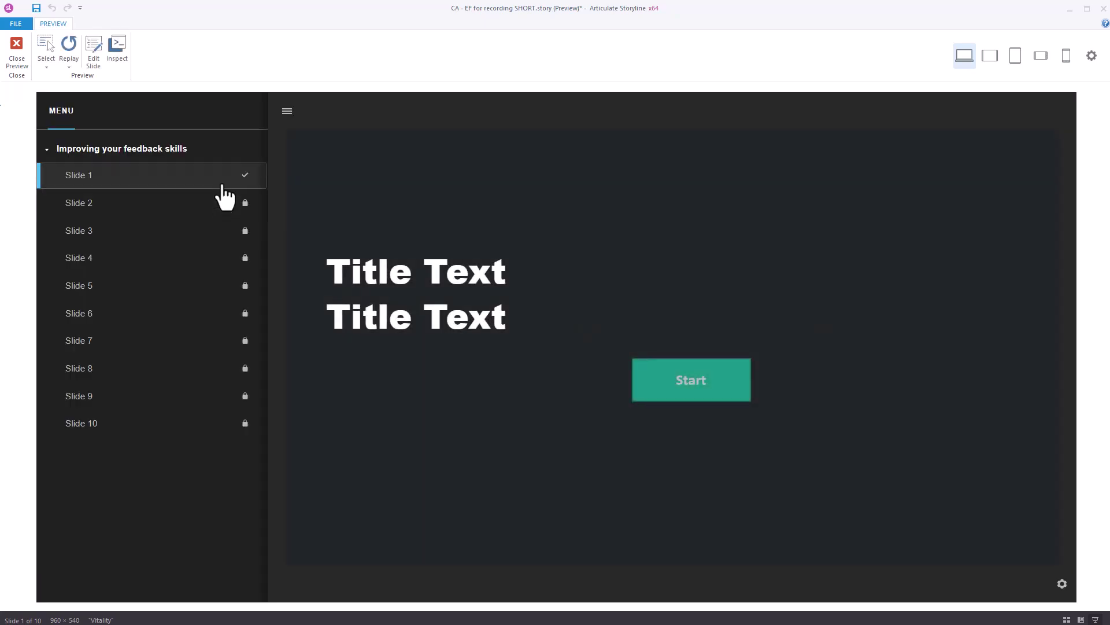
{"action": "left_click", "coordinate": [726, 390]}
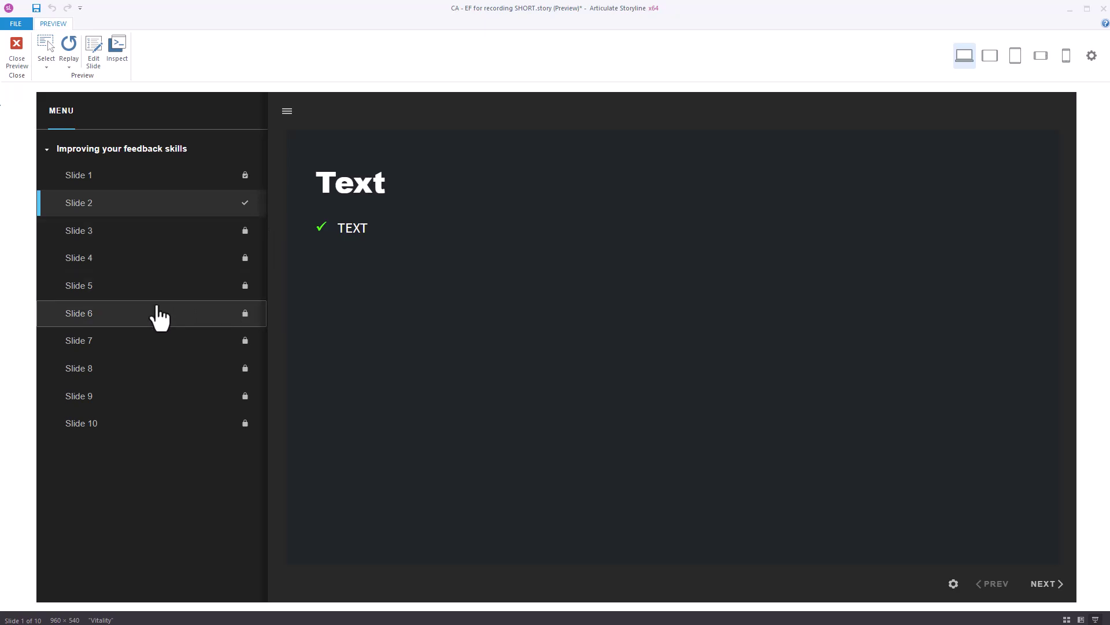
{"action": "left_click", "coordinate": [1044, 586]}
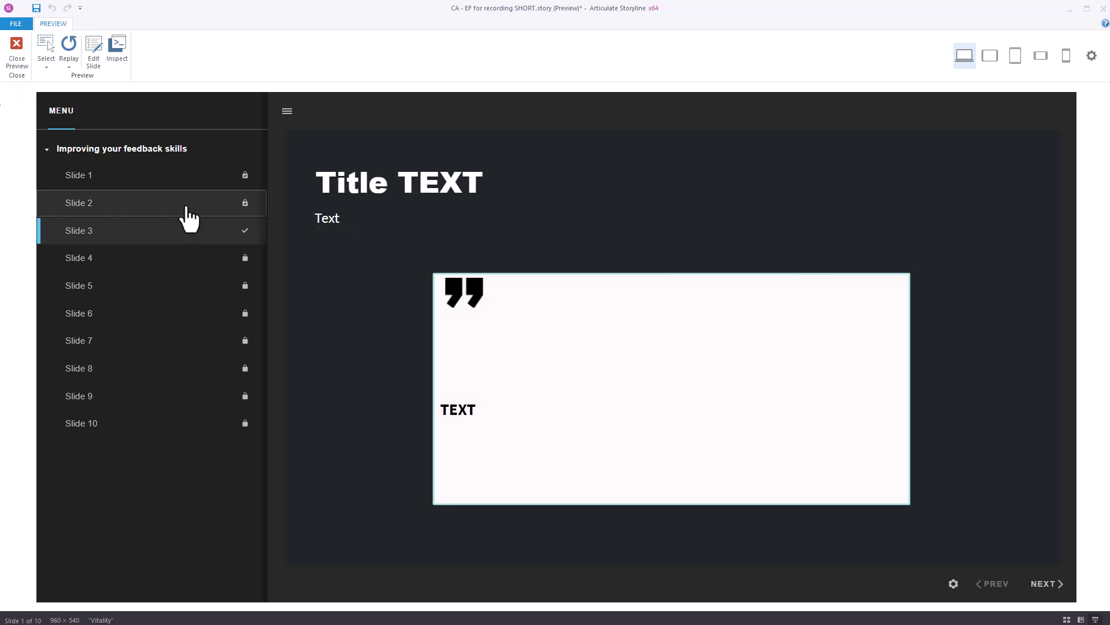
{"action": "left_click", "coordinate": [1044, 585]}
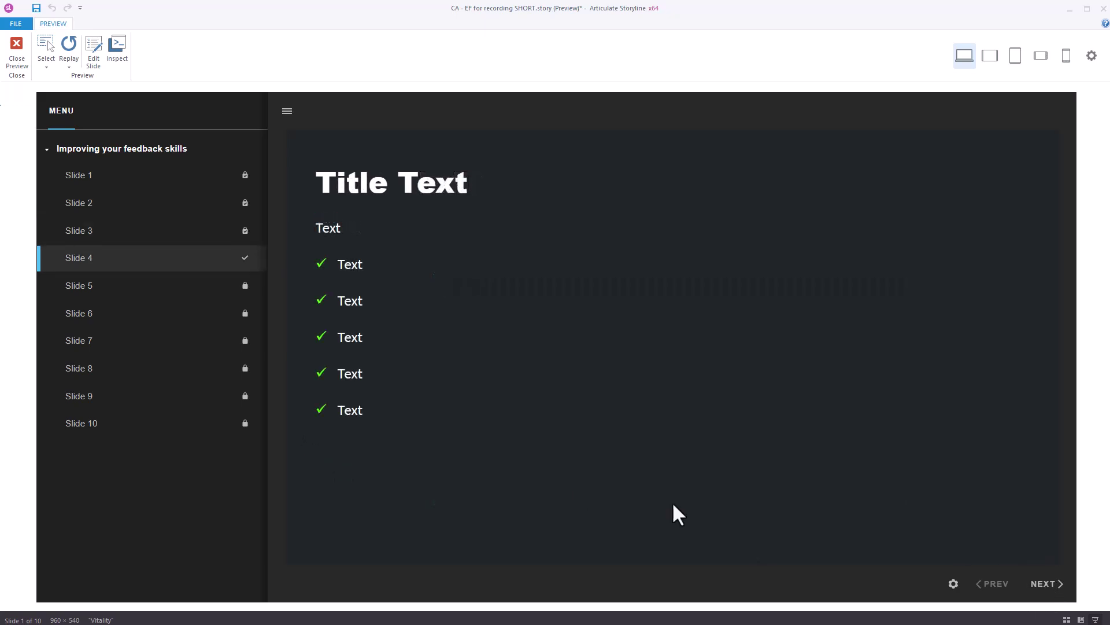
{"action": "left_click", "coordinate": [619, 277]}
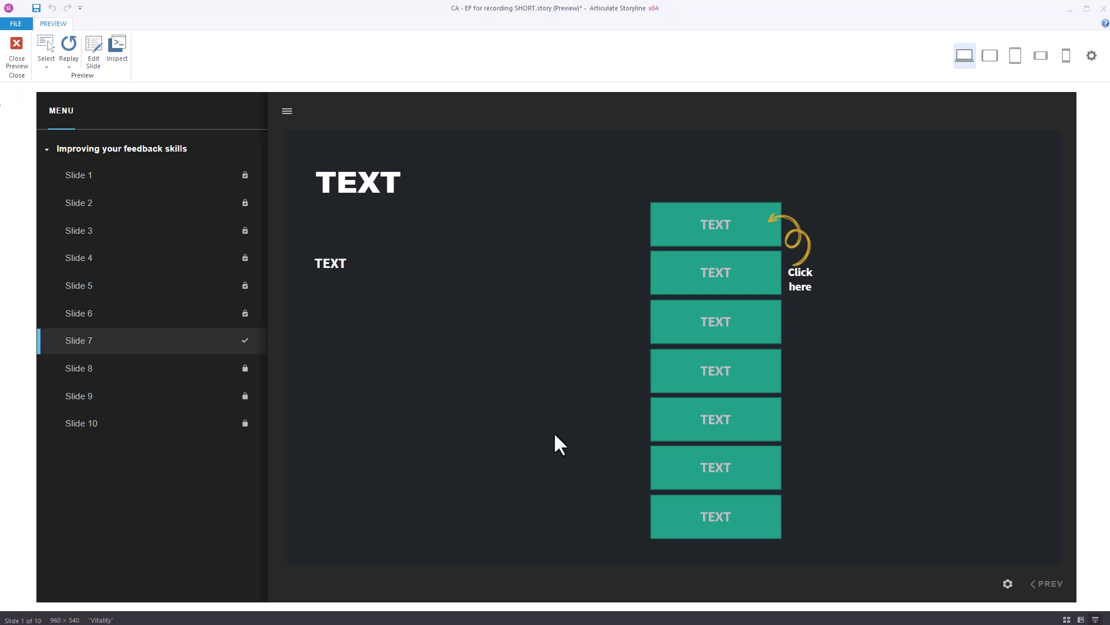
Step: Close the preview and set the course menu navigation restriction back to Restricted
{"action": "left_click", "coordinate": [22, 47]}
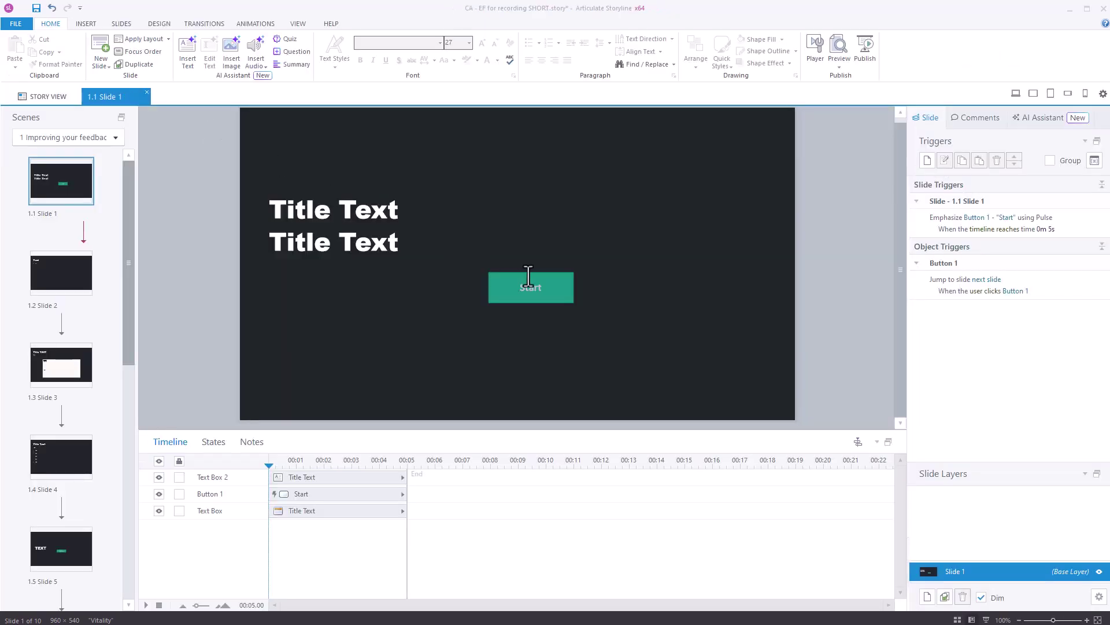
{"action": "left_click", "coordinate": [813, 57]}
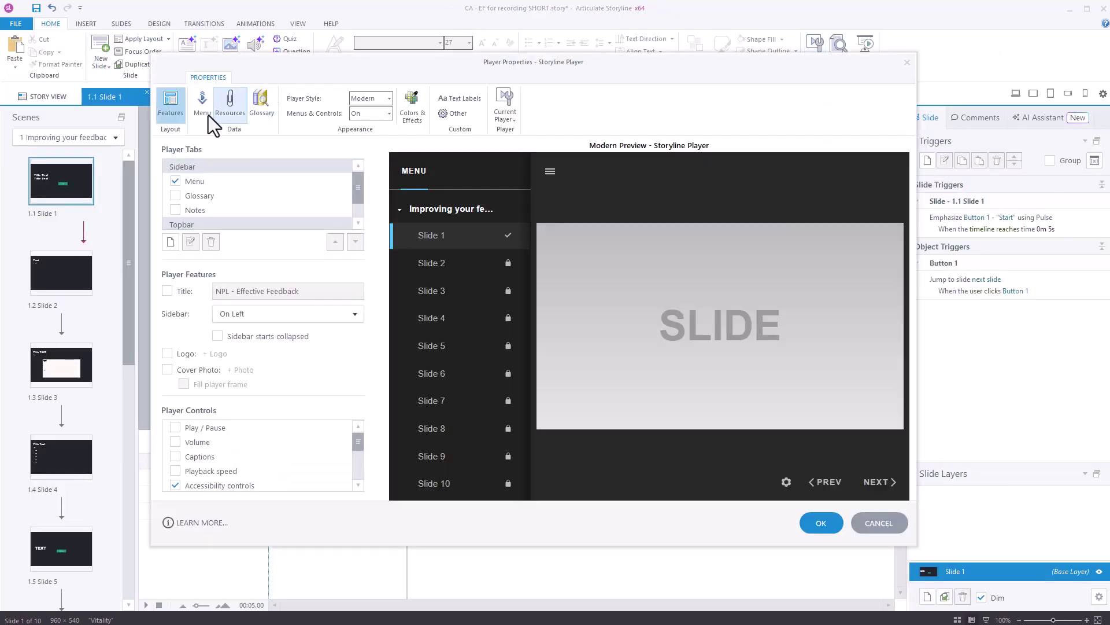
{"action": "left_click", "coordinate": [203, 106]}
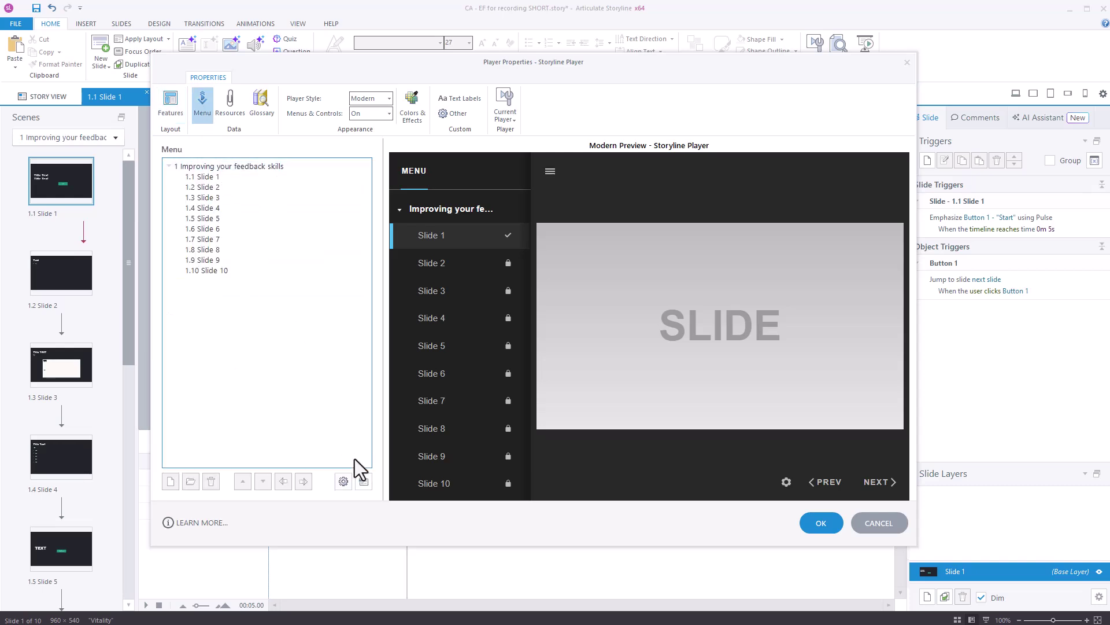
{"action": "left_click", "coordinate": [343, 481]}
{"action": "left_click", "coordinate": [534, 253]}
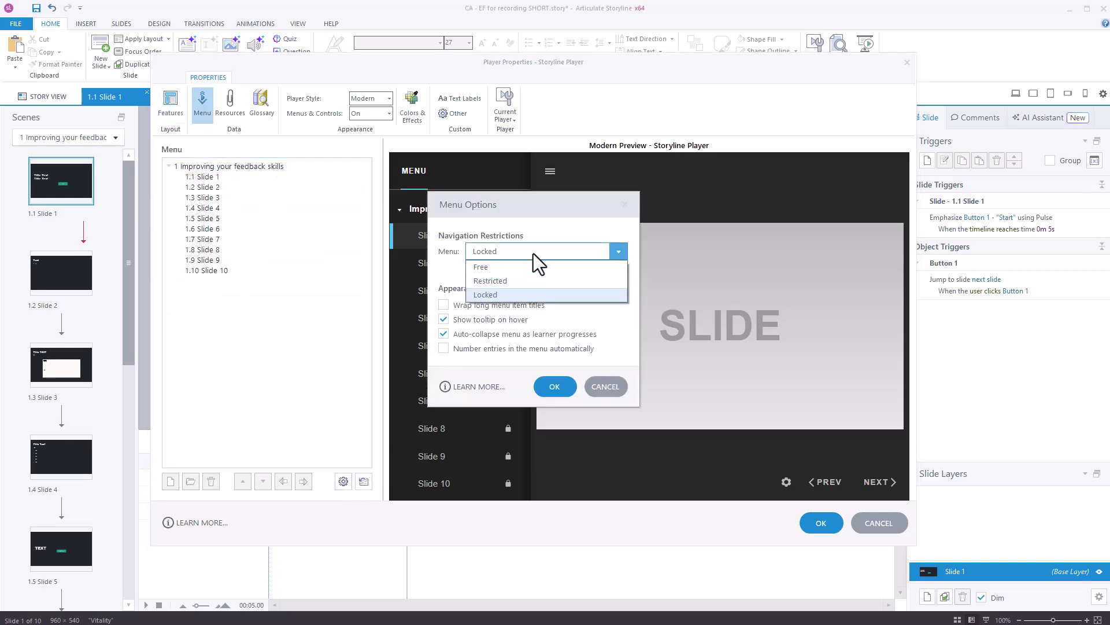
{"action": "left_click", "coordinate": [522, 281]}
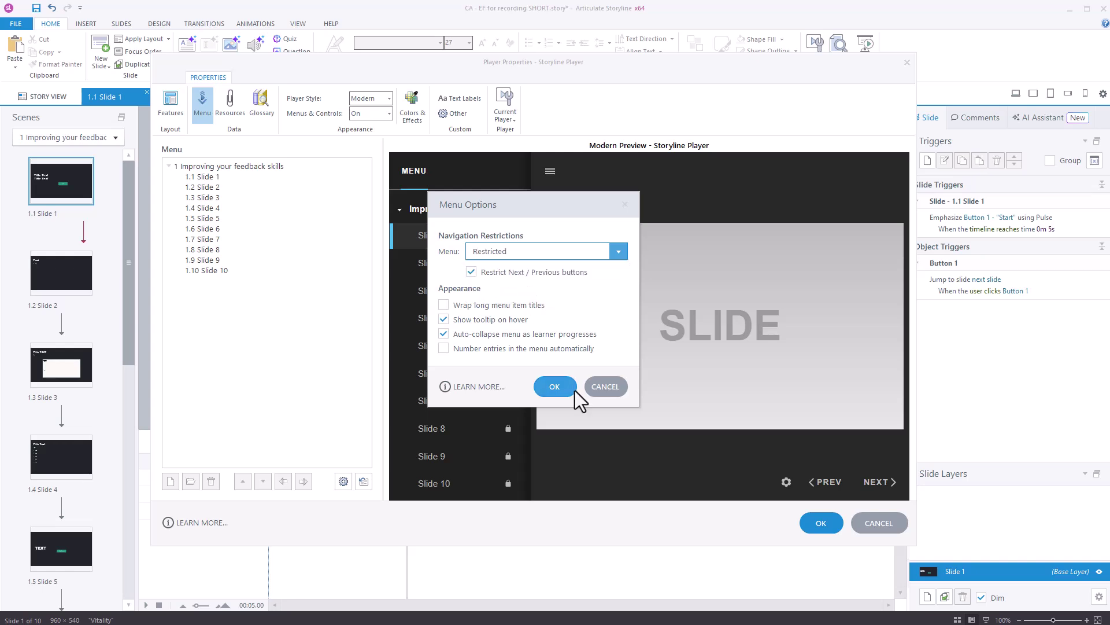
{"action": "left_click", "coordinate": [554, 386]}
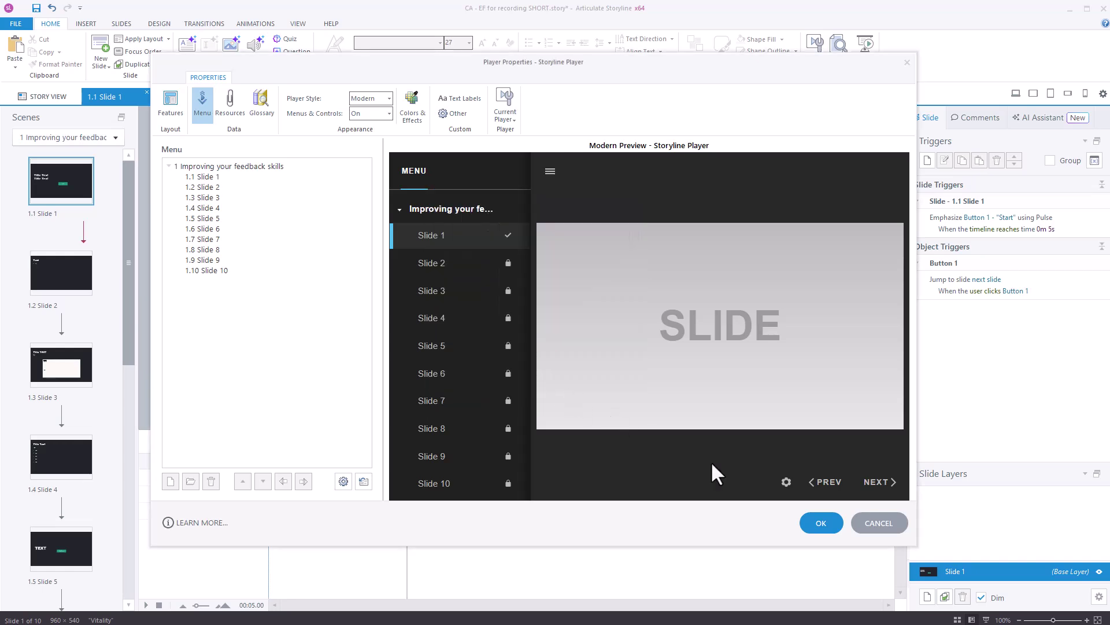
{"action": "left_click", "coordinate": [822, 524]}
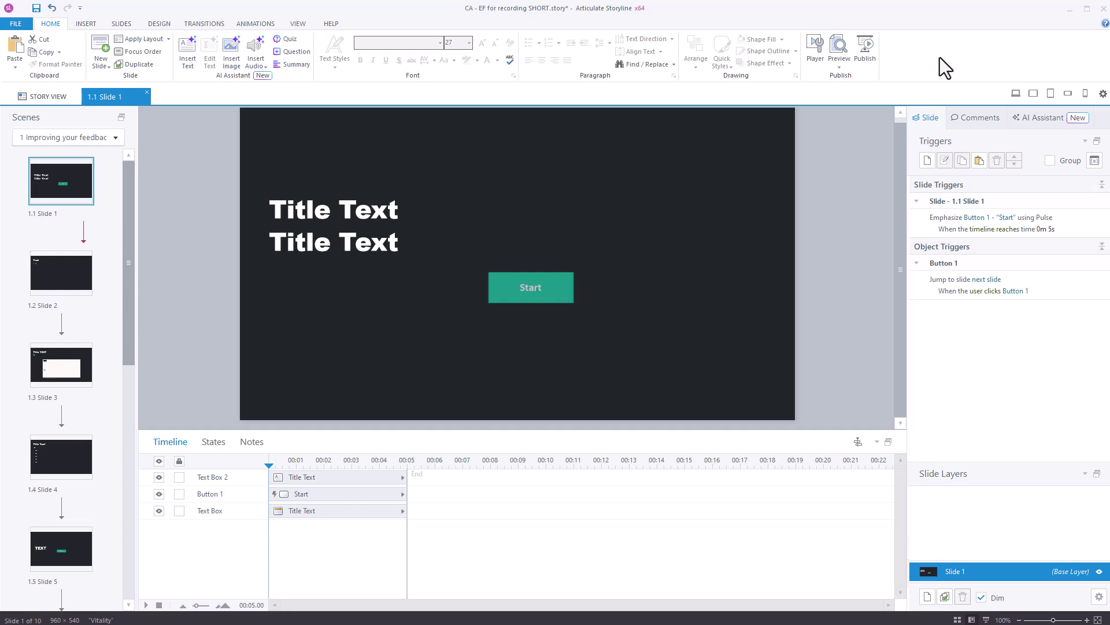
{"action": "left_click", "coordinate": [838, 68]}
{"action": "left_click", "coordinate": [872, 120]}
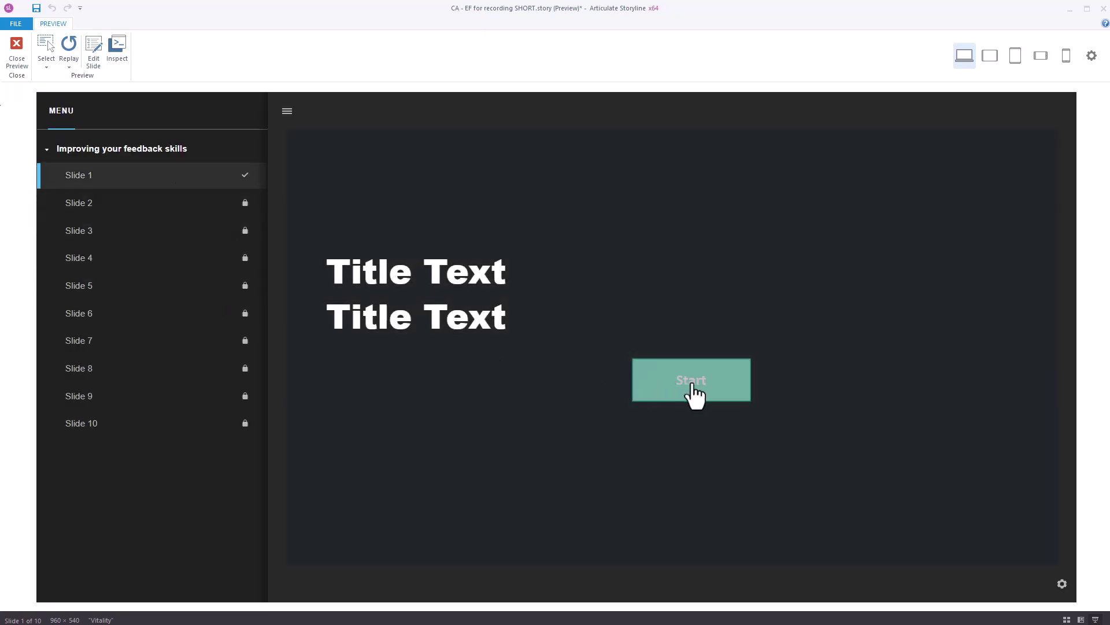
{"action": "left_click", "coordinate": [666, 395]}
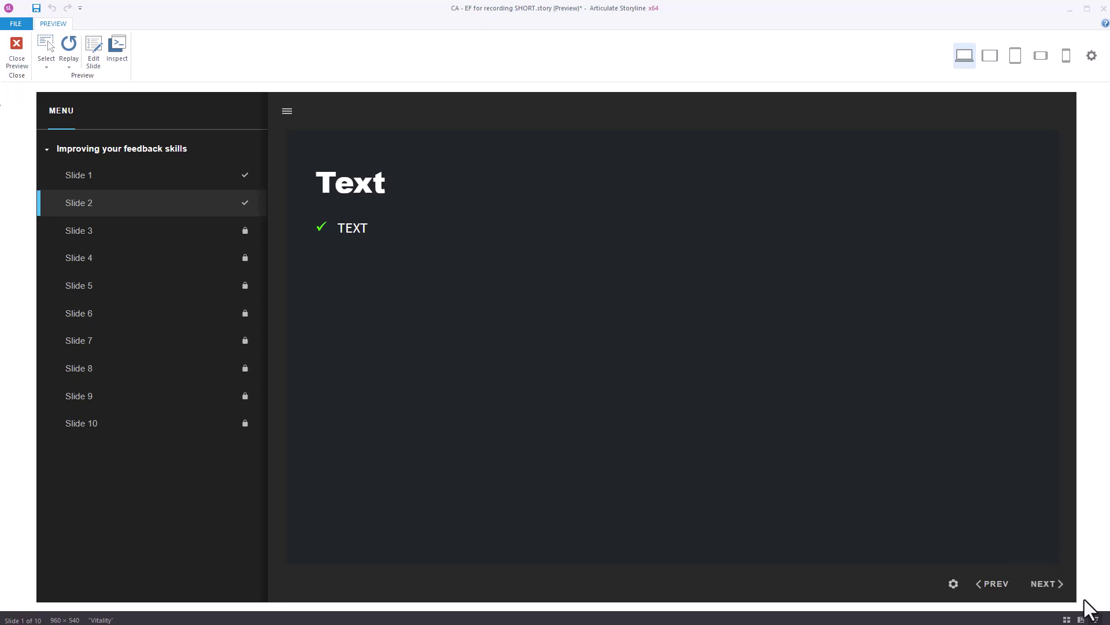
{"action": "left_click", "coordinate": [1062, 585]}
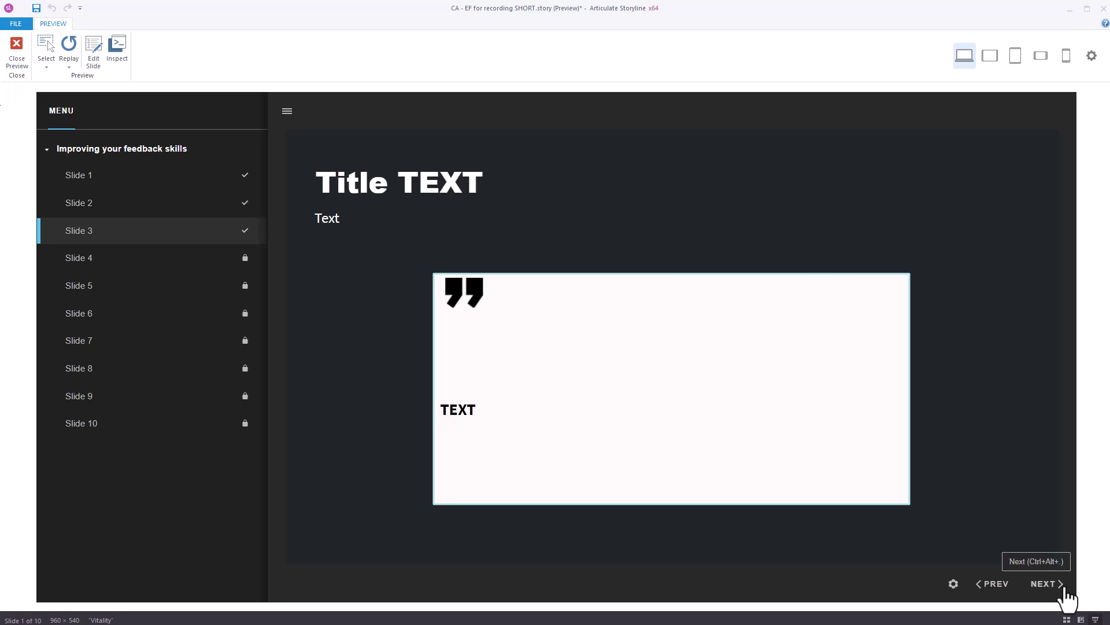
{"action": "left_click", "coordinate": [194, 203]}
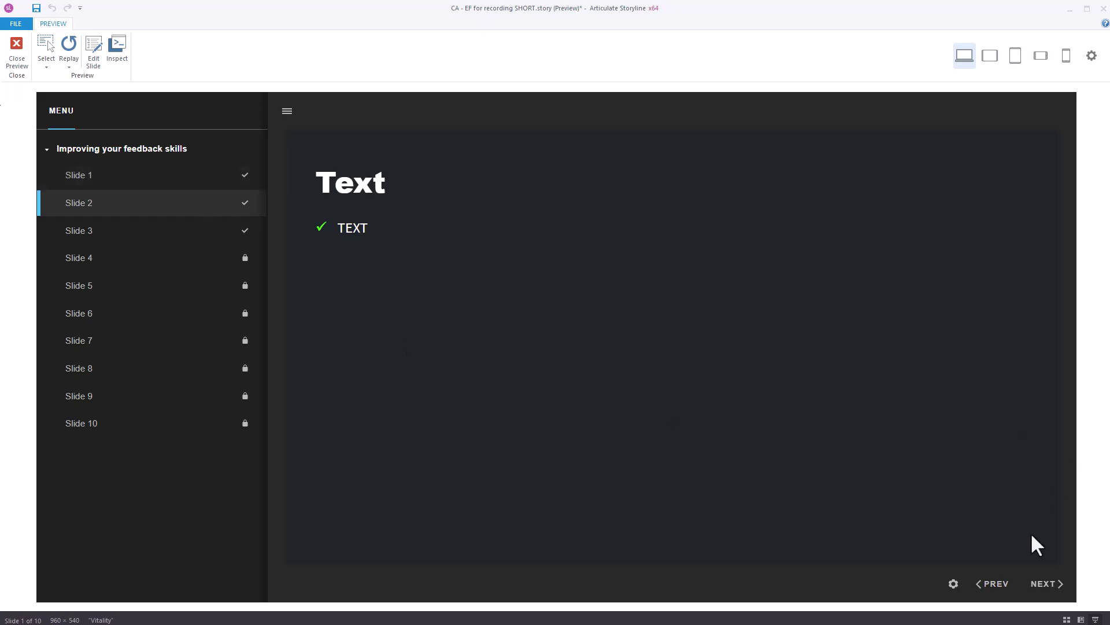
{"action": "left_click", "coordinate": [214, 188]}
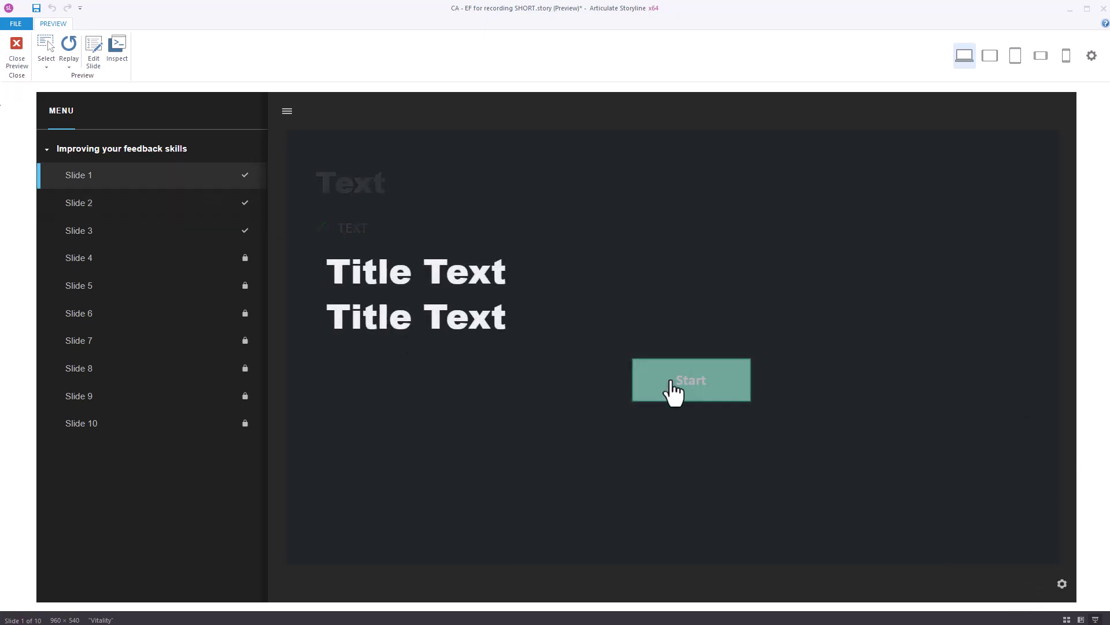
{"action": "left_click", "coordinate": [696, 396]}
{"action": "left_click", "coordinate": [1046, 586]}
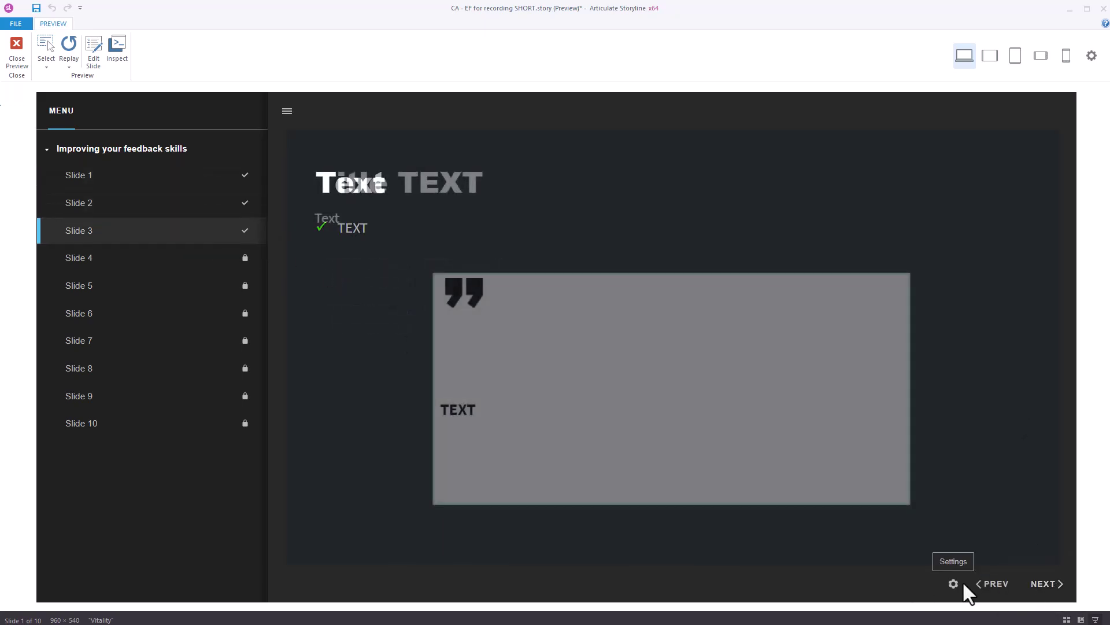
{"action": "left_click", "coordinate": [1048, 585]}
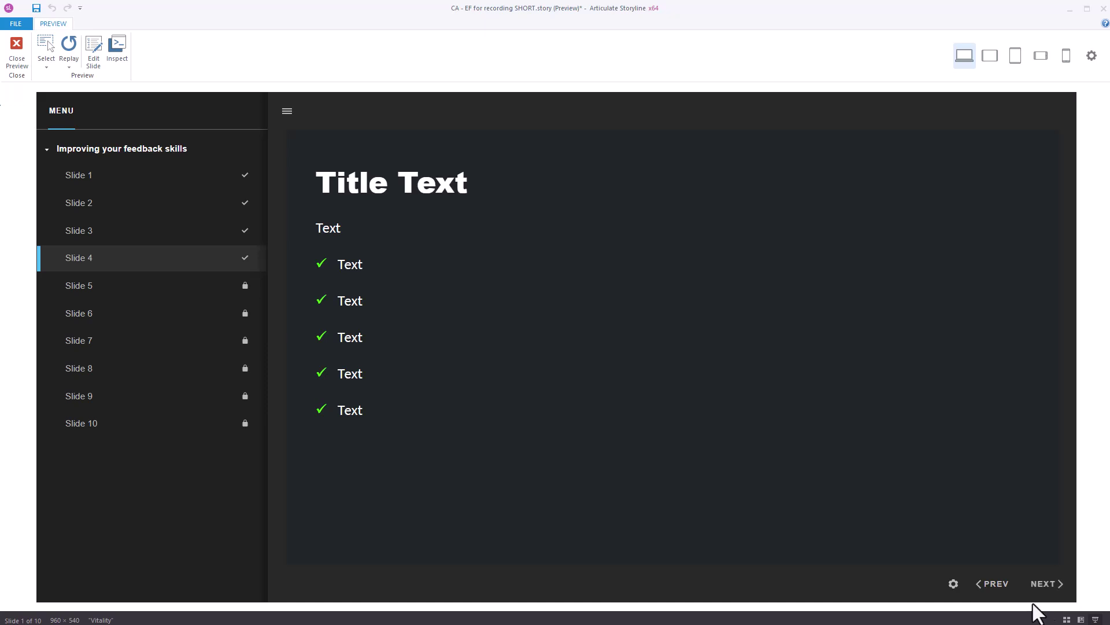
{"action": "left_click", "coordinate": [13, 55]}
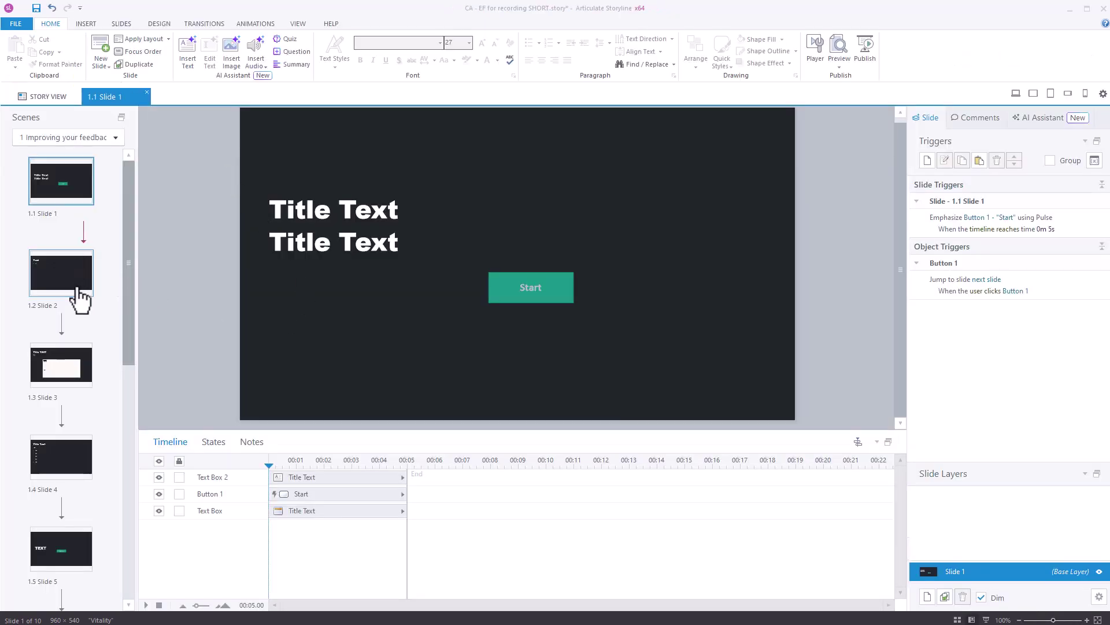
Step: Open Slide 1.2 and confirm the course menu's navigation stays Restricted in Player properties
{"action": "left_click", "coordinate": [69, 287]}
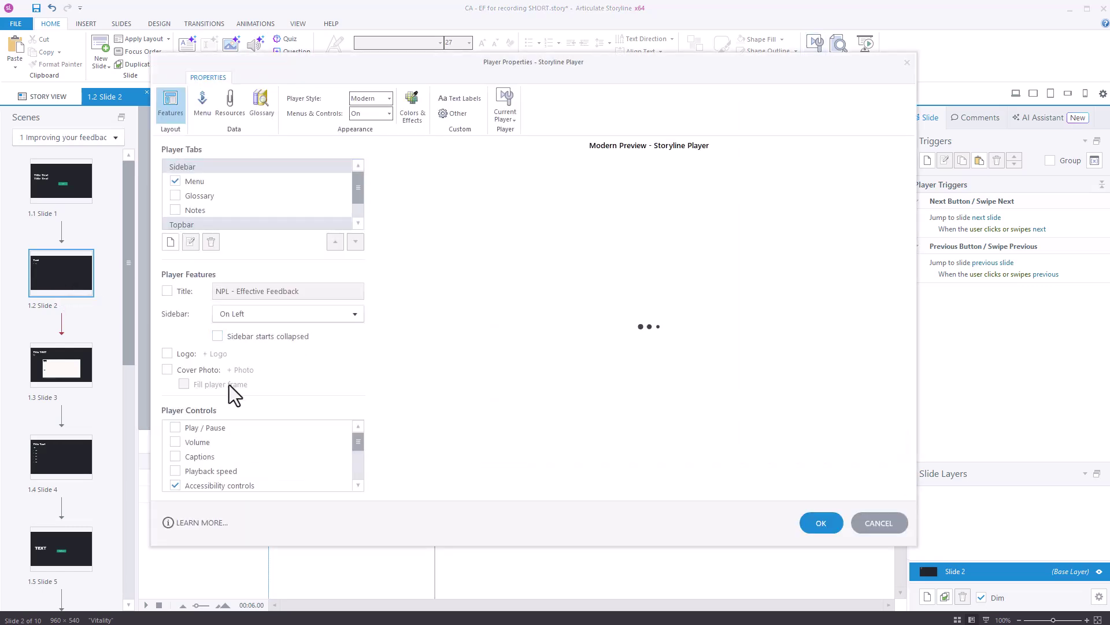
{"action": "left_click", "coordinate": [203, 103]}
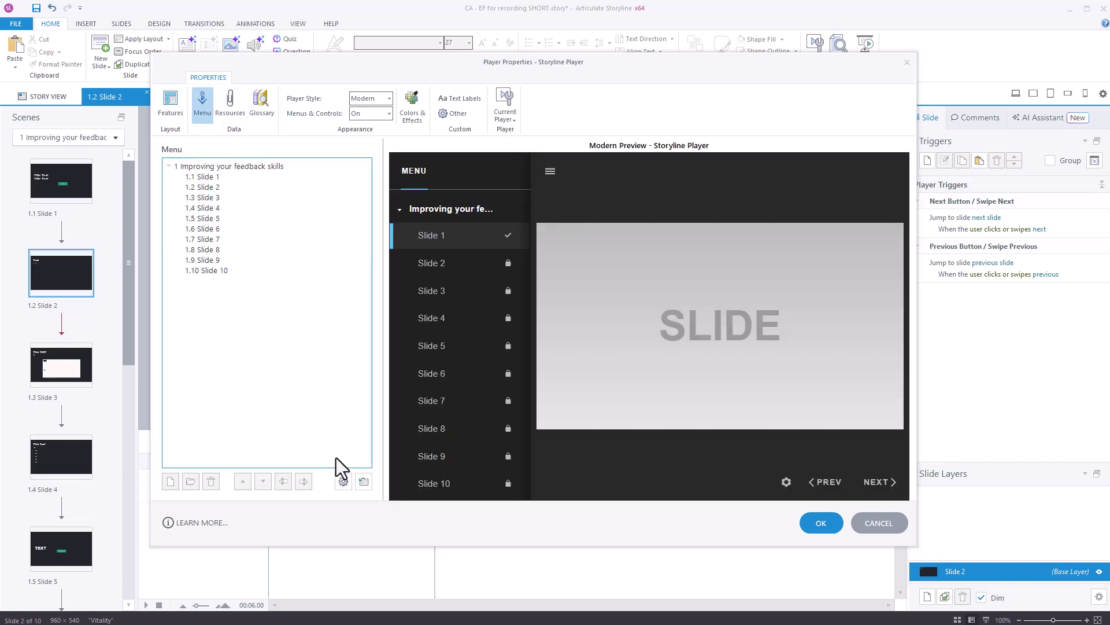
{"action": "left_click", "coordinate": [344, 486]}
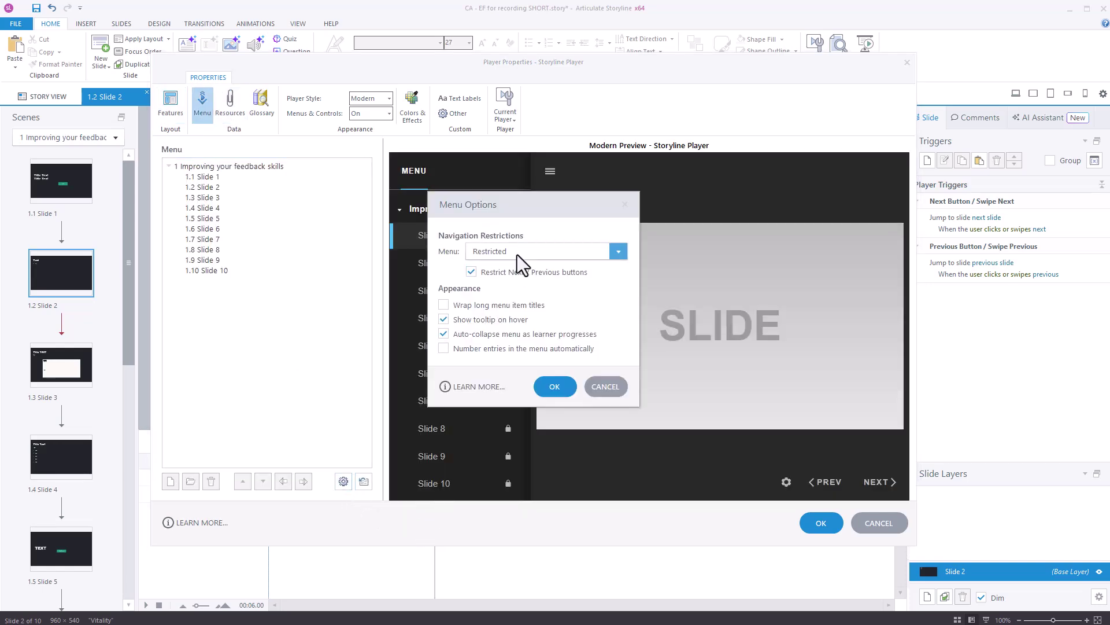
{"action": "left_click", "coordinate": [627, 248]}
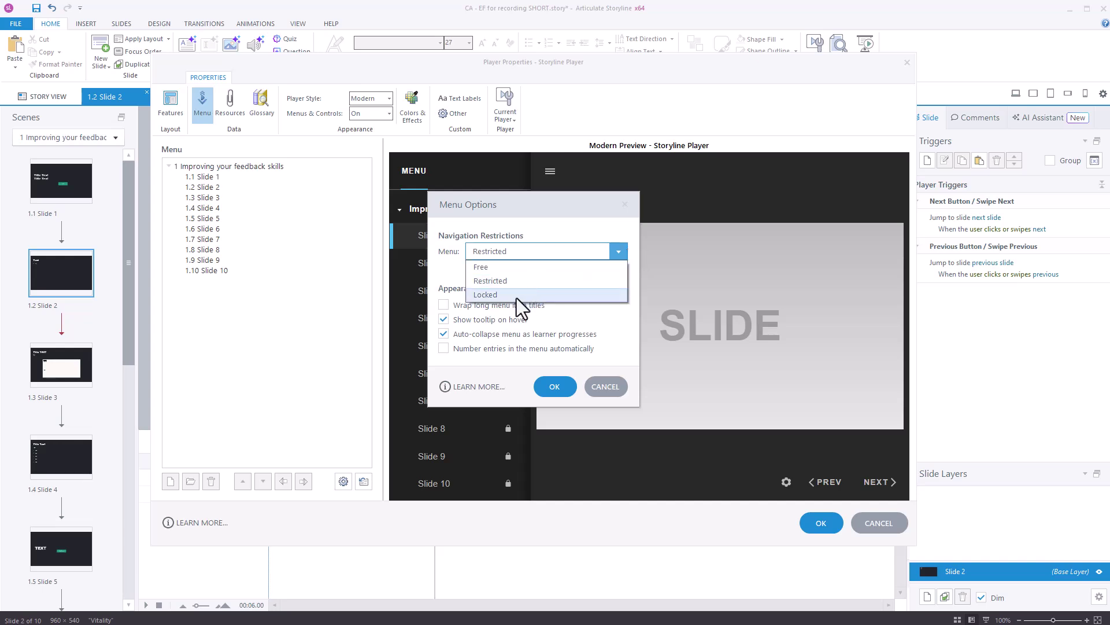
{"action": "left_click", "coordinate": [563, 389]}
{"action": "left_click", "coordinate": [555, 388]}
{"action": "left_click", "coordinate": [820, 522]}
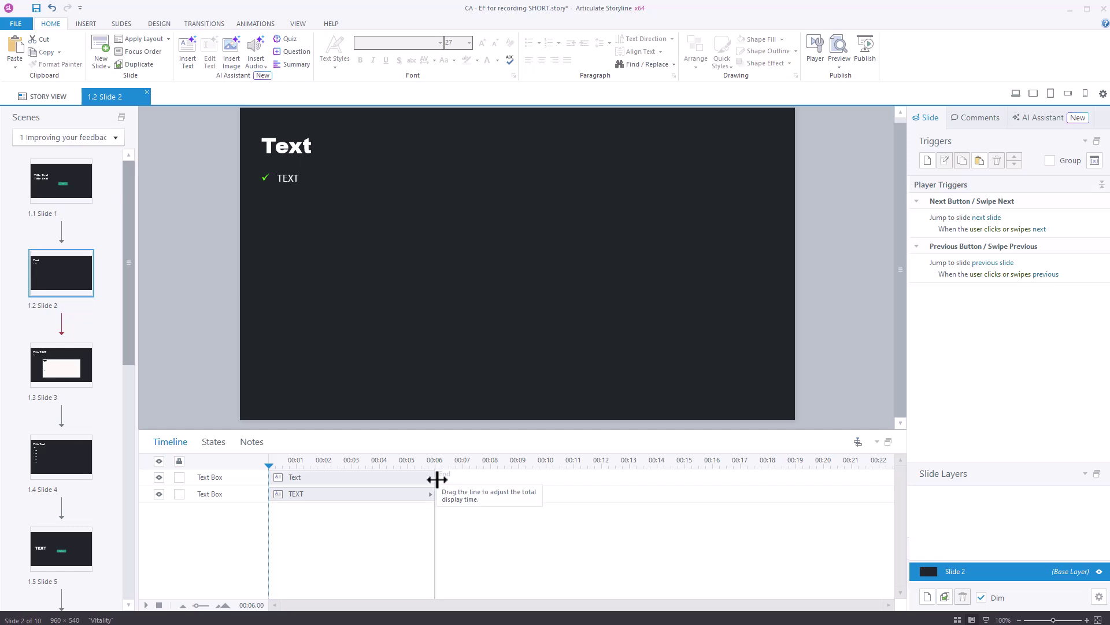
Step: Select Slide 1.3, glance at Slide 2's content, return to Slide 1.3 and bring up the preview choices
{"action": "left_click", "coordinate": [87, 373]}
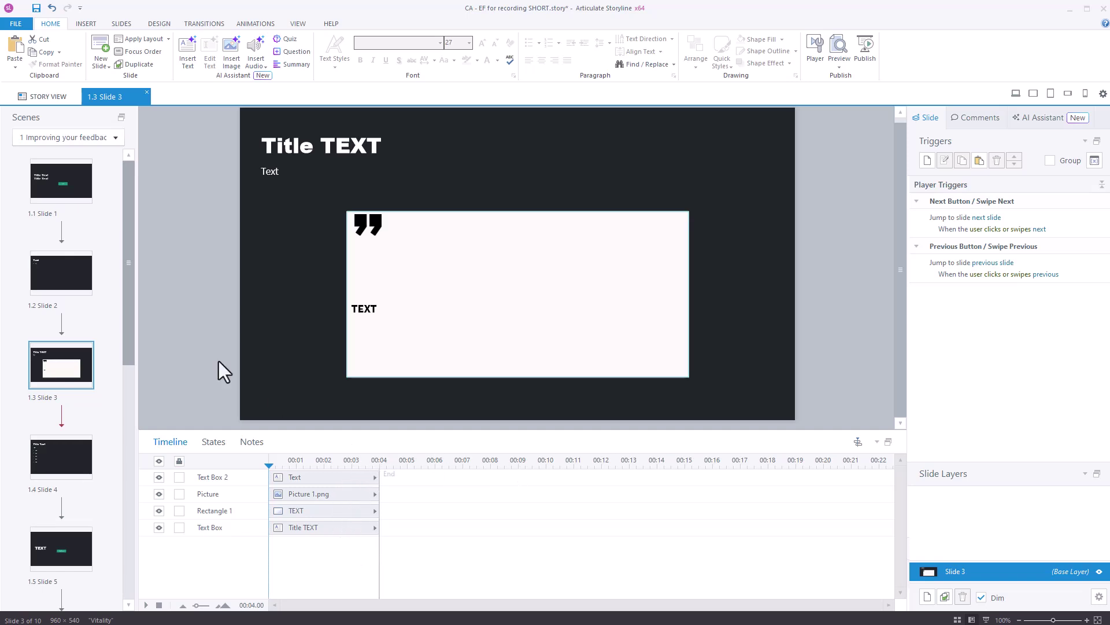
{"action": "left_click", "coordinate": [76, 294]}
{"action": "left_click", "coordinate": [83, 376]}
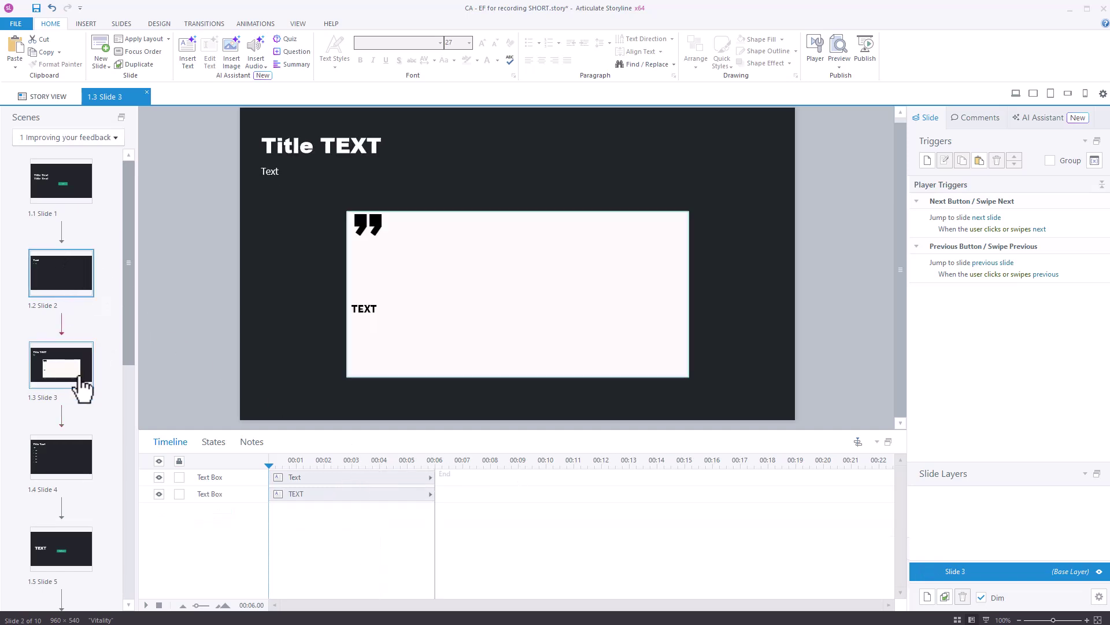
{"action": "left_click", "coordinate": [840, 67]}
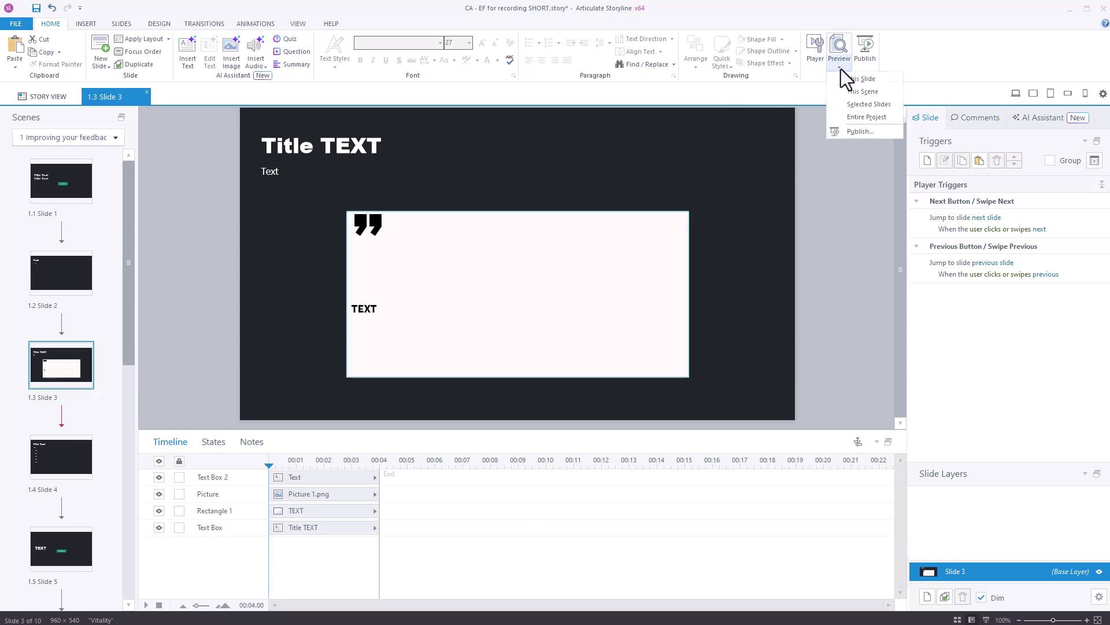
Step: Preview only Slide 1.3, watch it, then close the preview
{"action": "left_click", "coordinate": [873, 82]}
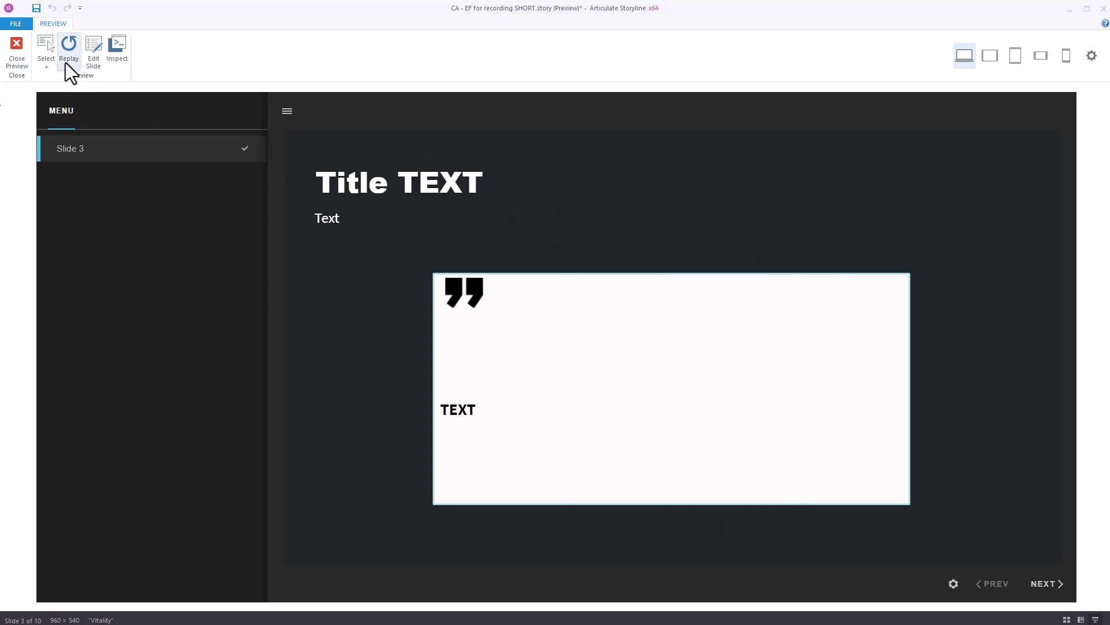
{"action": "left_click", "coordinate": [17, 49]}
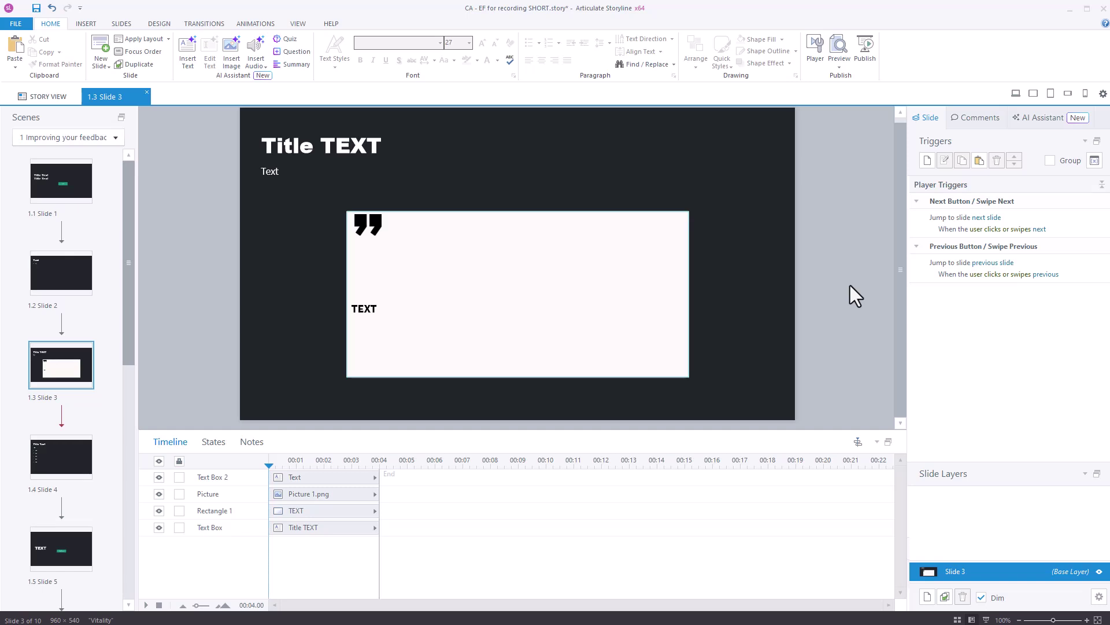
Step: Add a 'Change state of' trigger making the Next Button Normal when the timeline starts
{"action": "left_click", "coordinate": [927, 161]}
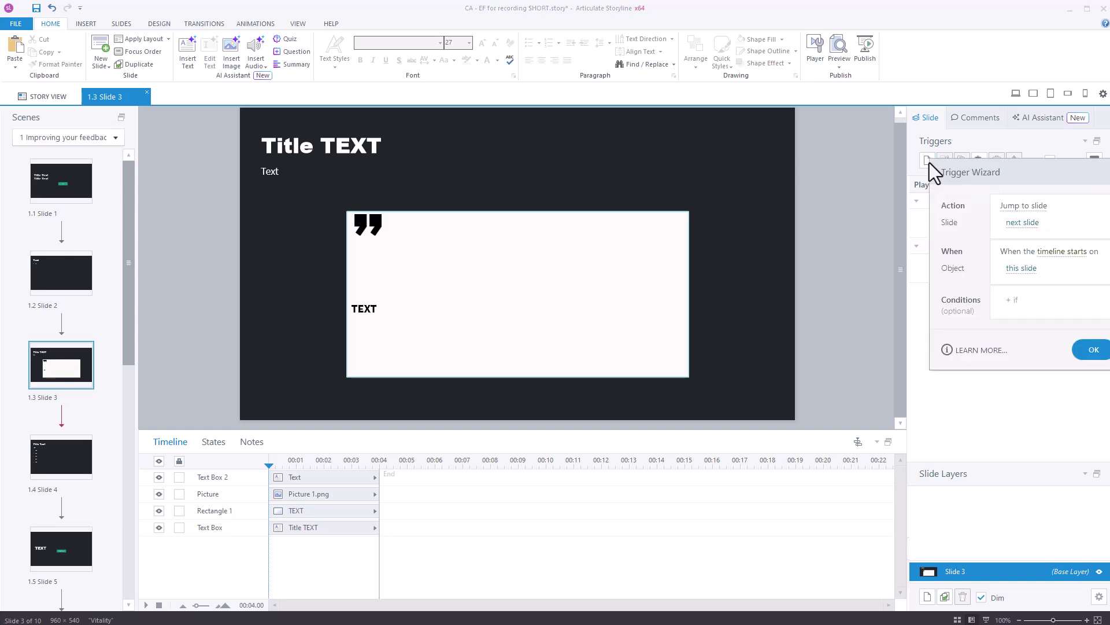
{"action": "left_click_drag", "start_coordinate": [1029, 179], "coordinate": [804, 163]}
{"action": "left_click", "coordinate": [813, 206]}
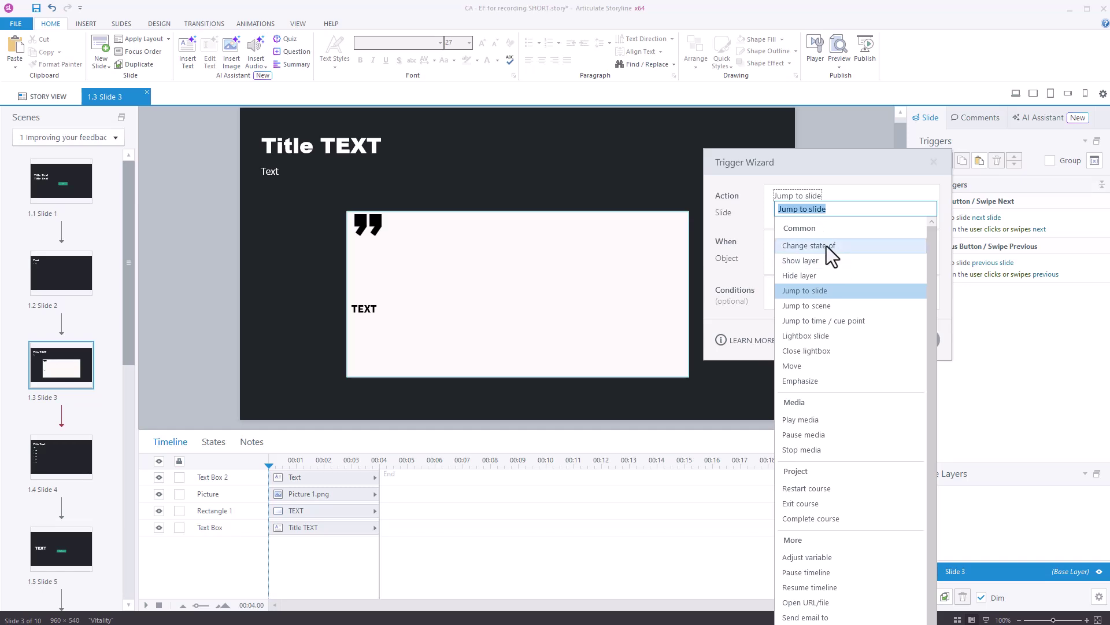
{"action": "left_click", "coordinate": [827, 245]}
{"action": "left_click", "coordinate": [806, 215]}
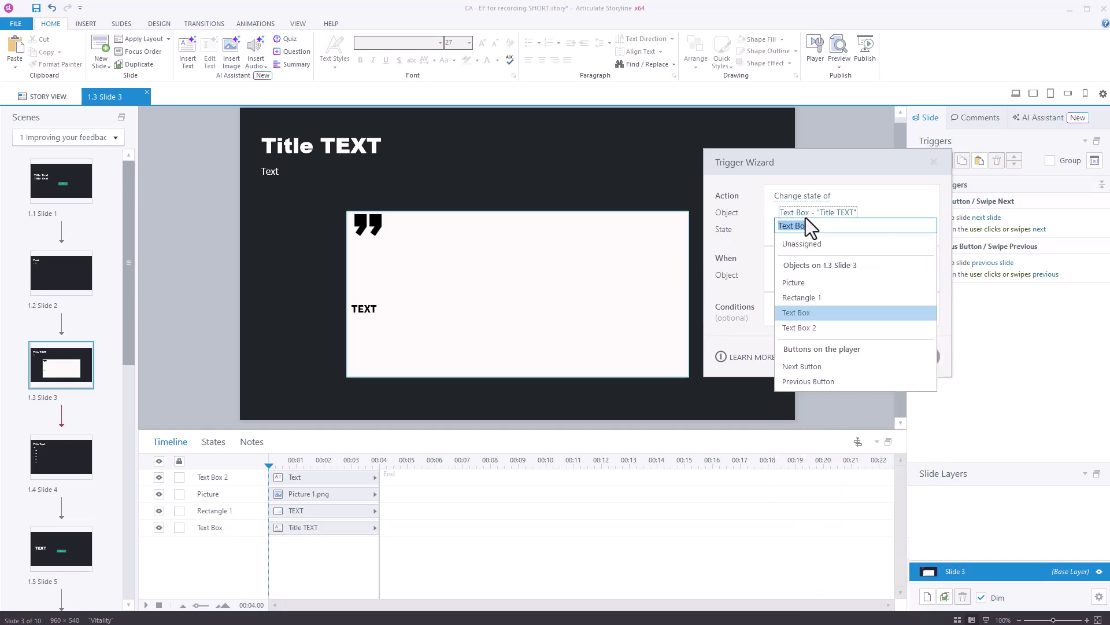
{"action": "left_click", "coordinate": [825, 368]}
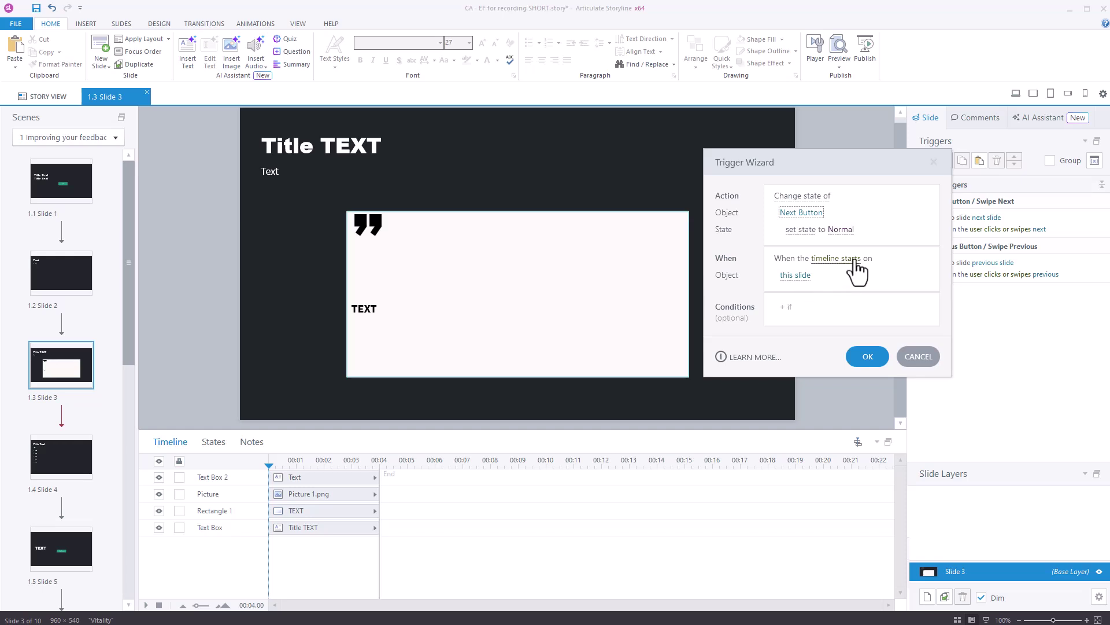
{"action": "left_click", "coordinate": [868, 357]}
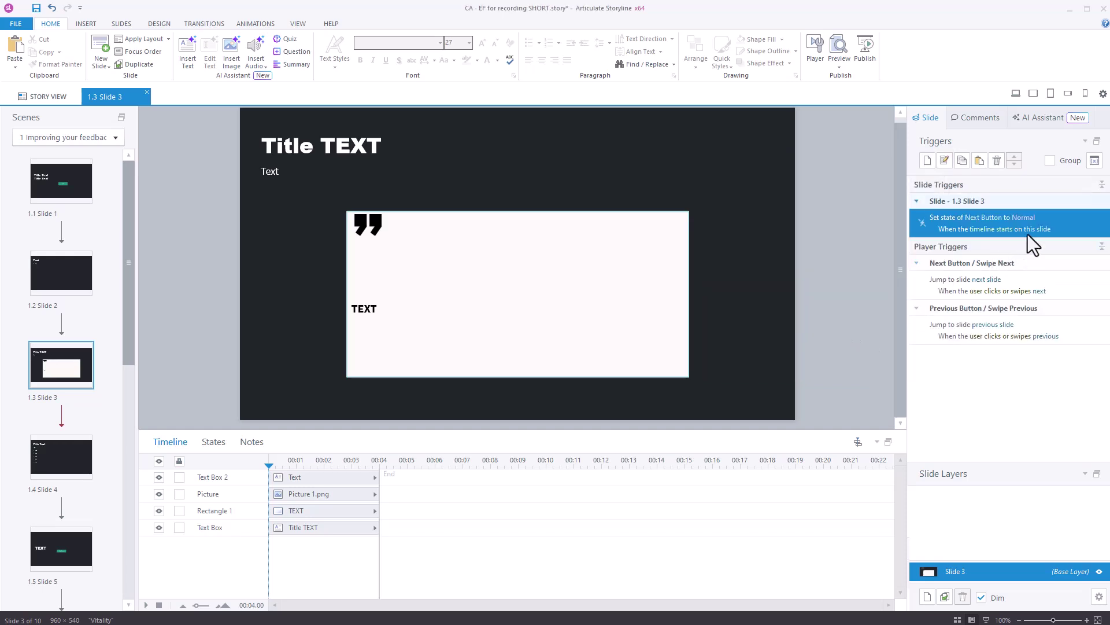
Step: Preview only Slide 3, confirm NEXT is available immediately, then close the preview
{"action": "left_click", "coordinate": [843, 67]}
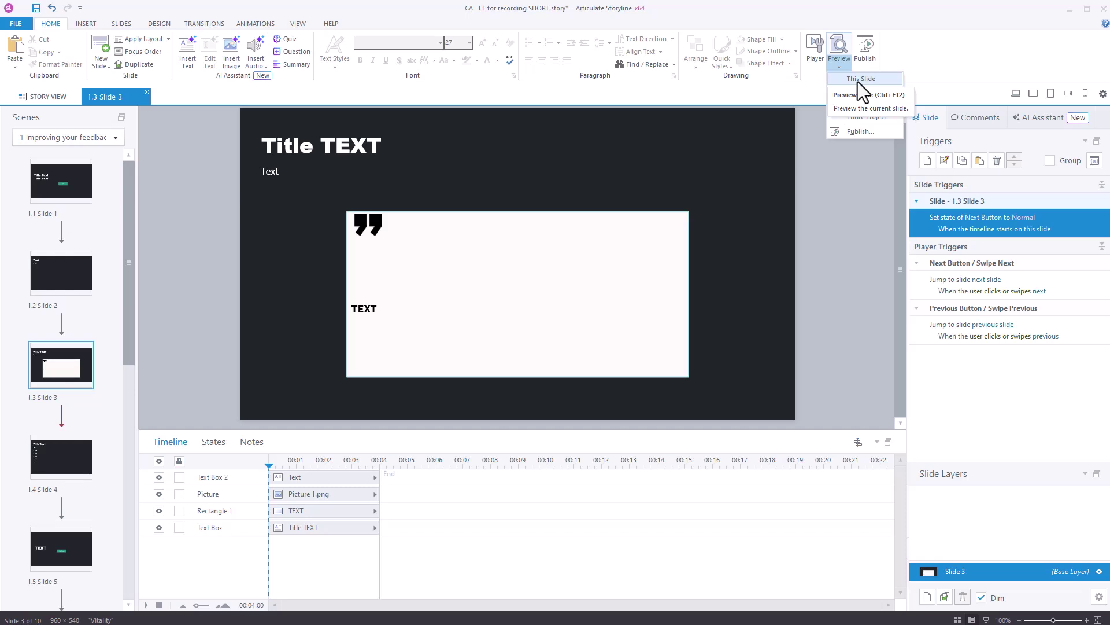
{"action": "left_click", "coordinate": [858, 80]}
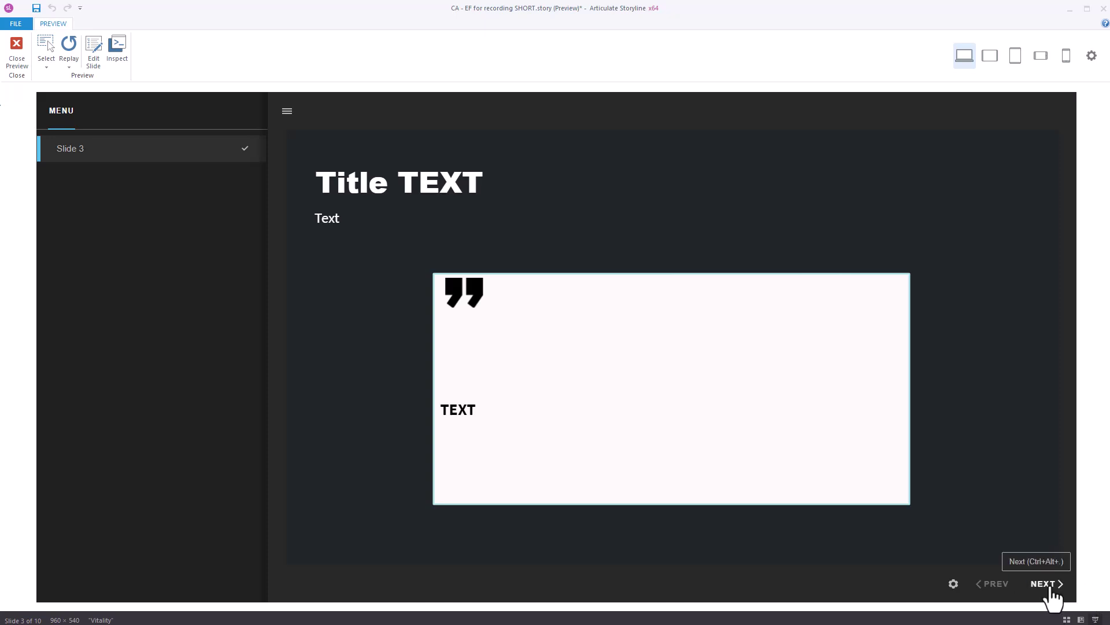
{"action": "left_click", "coordinate": [16, 46]}
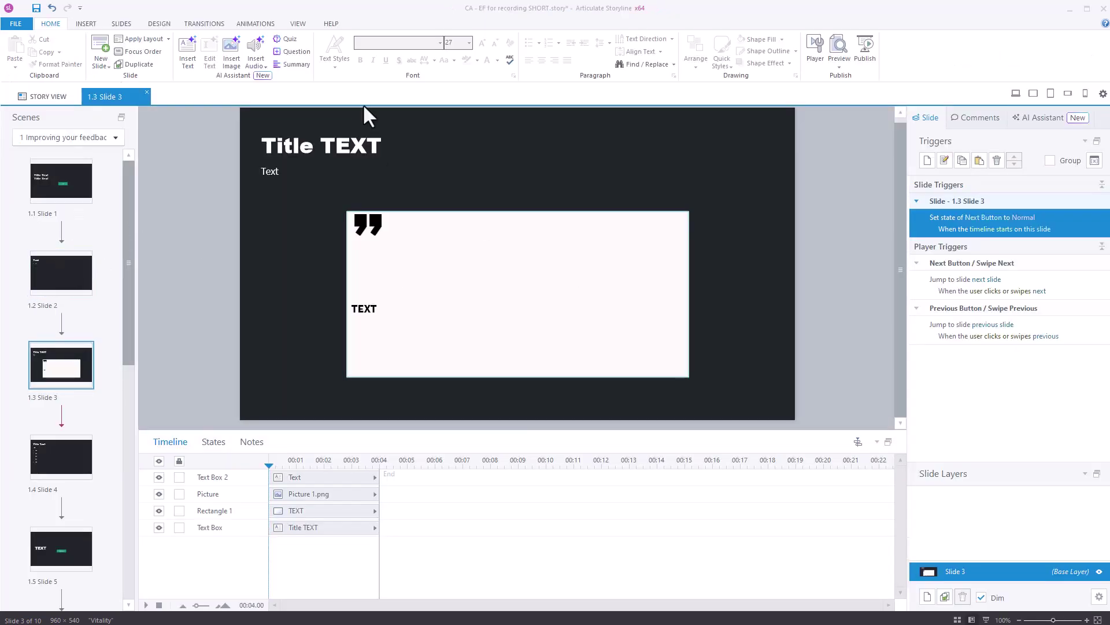
Step: Preview the entire project, go from Slide 1 through Slide 3 with Start and NEXT, then close it
{"action": "left_click", "coordinate": [844, 67]}
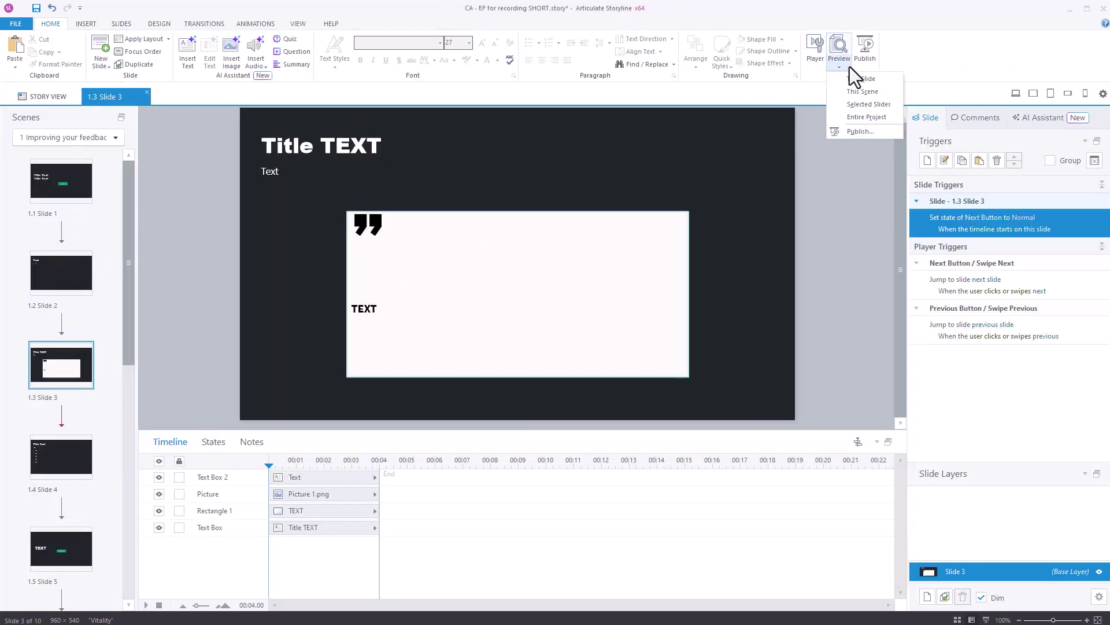
{"action": "left_click", "coordinate": [866, 117]}
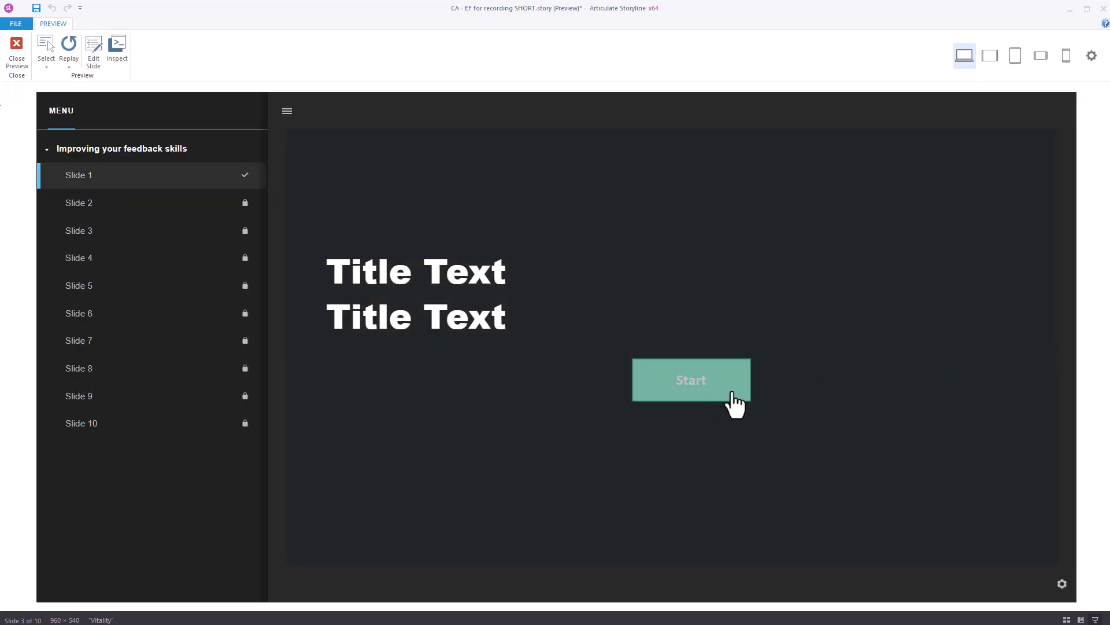
{"action": "left_click", "coordinate": [732, 390]}
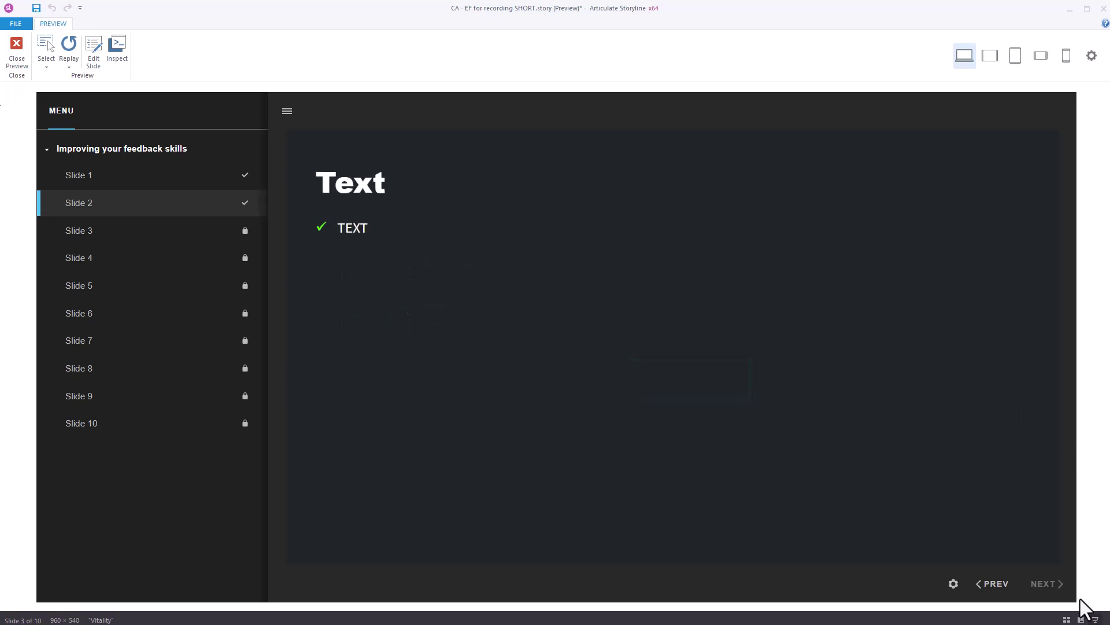
{"action": "left_click", "coordinate": [1049, 584]}
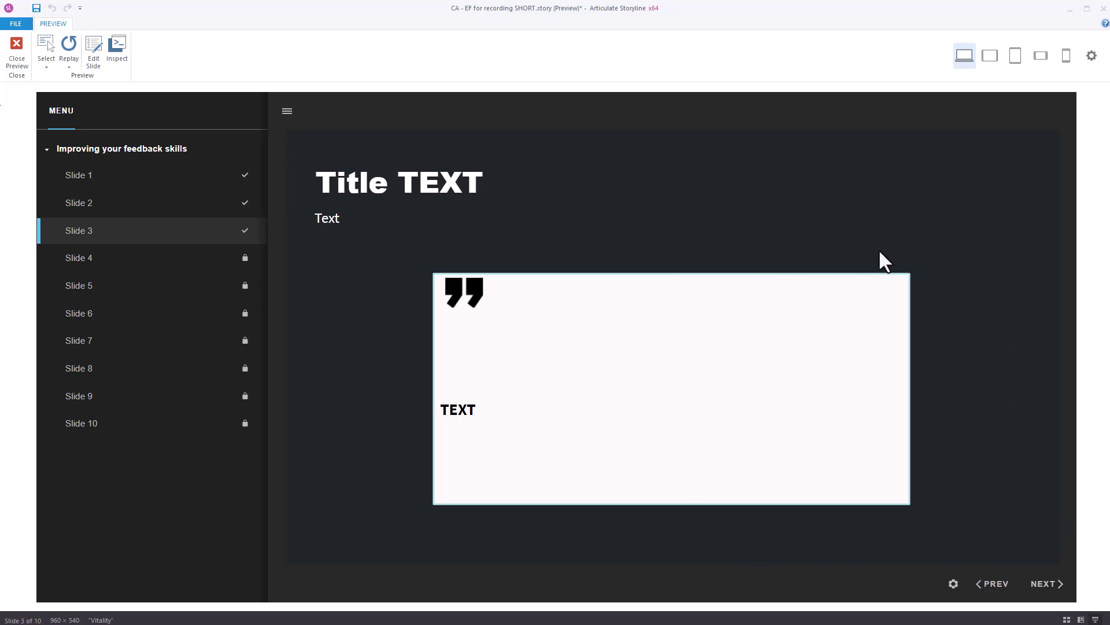
{"action": "left_click", "coordinate": [25, 60]}
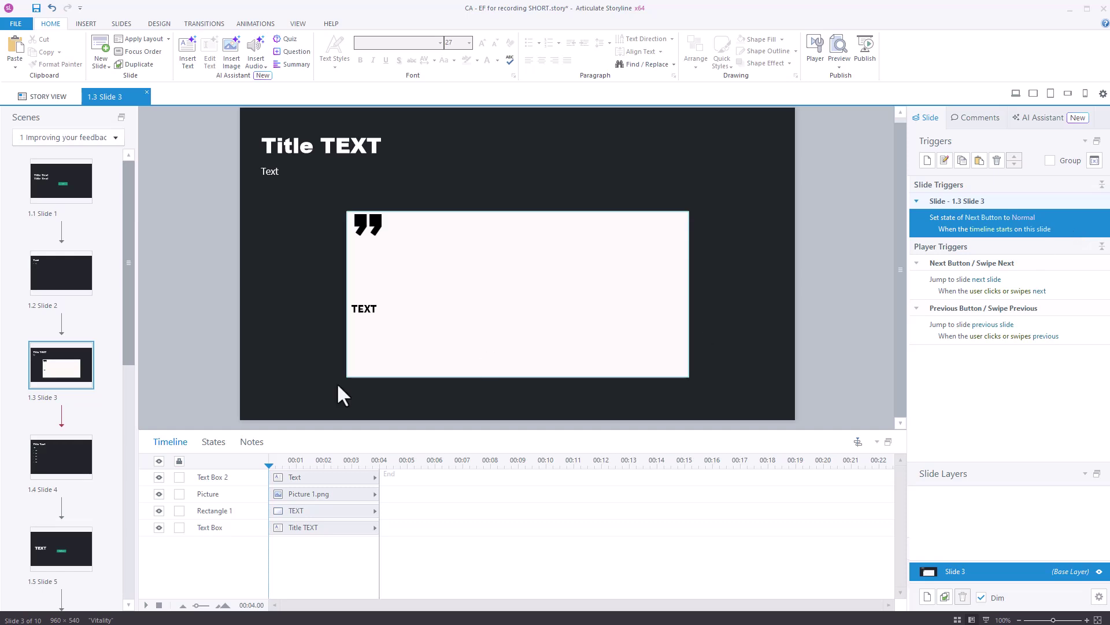
Step: Check the triggers on Slides 1.2 and 1.4, return to Slide 1.1, and launch a course preview
{"action": "left_click", "coordinate": [112, 273]}
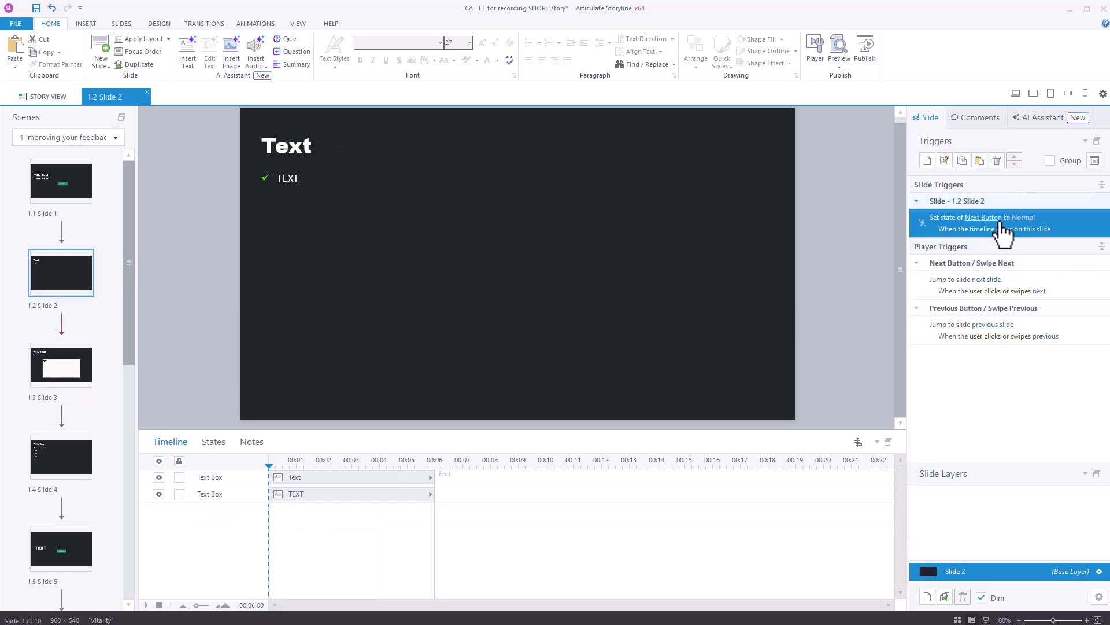
{"action": "left_click", "coordinate": [86, 448]}
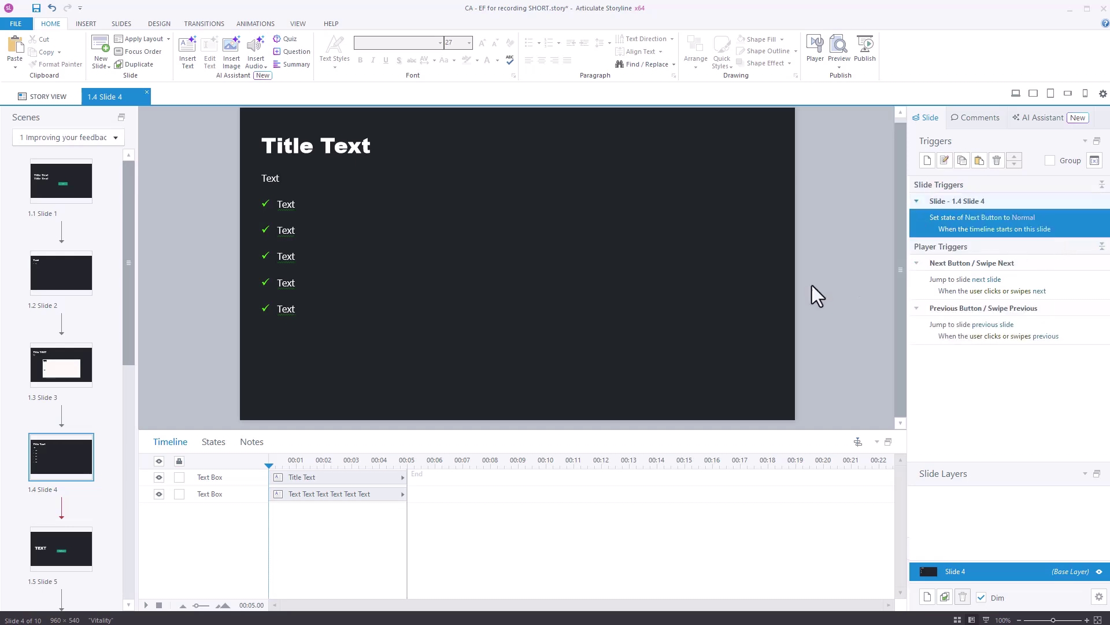
{"action": "left_click", "coordinate": [88, 179]}
{"action": "left_click", "coordinate": [834, 71]}
{"action": "left_click", "coordinate": [876, 122]}
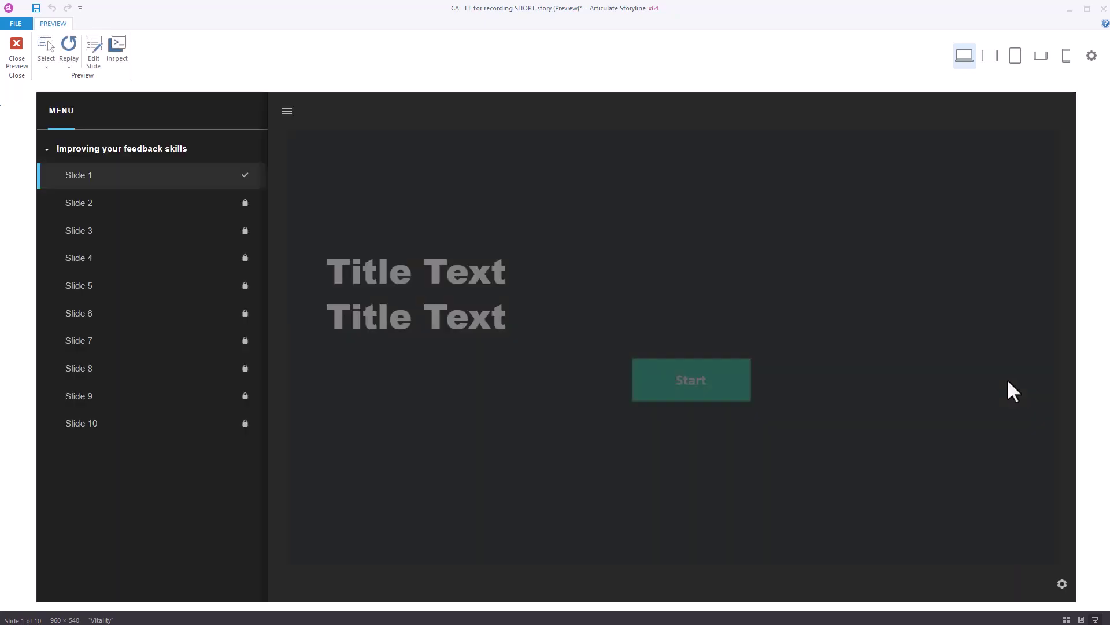
Step: Start the previewed course and advance with NEXT through Slides 2, 3 and 4
{"action": "left_click", "coordinate": [716, 380]}
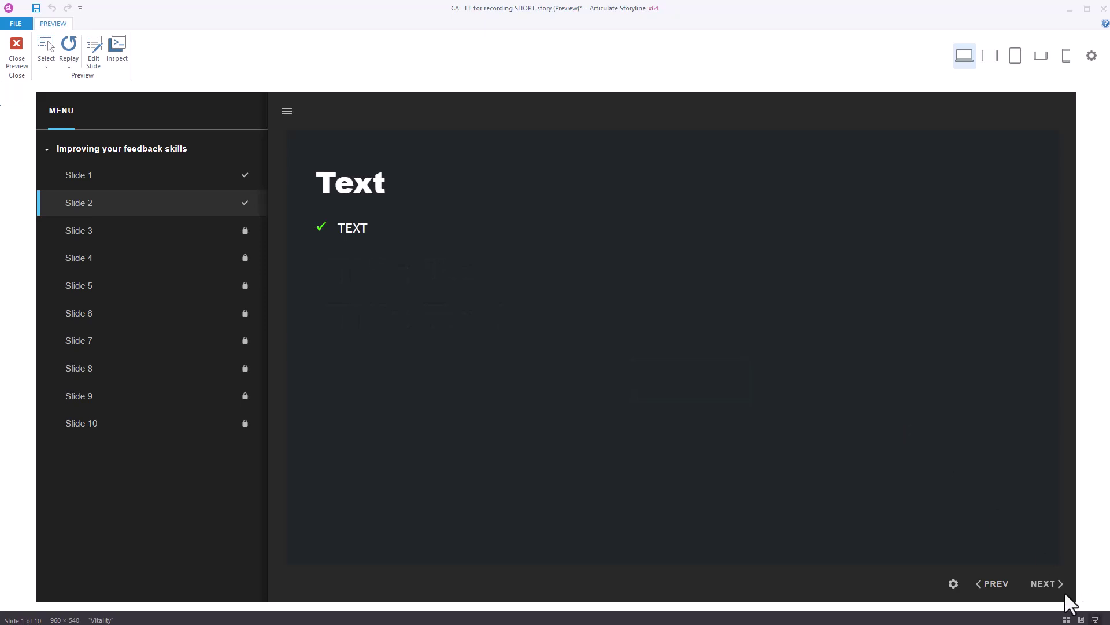
{"action": "left_click", "coordinate": [1047, 586]}
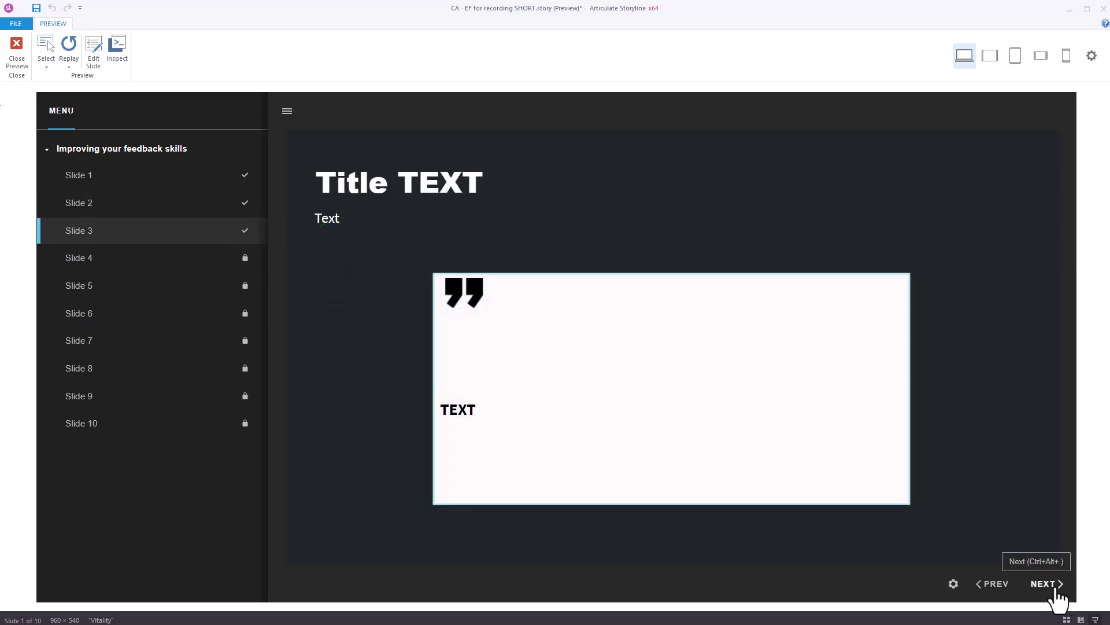
{"action": "left_click", "coordinate": [1060, 589]}
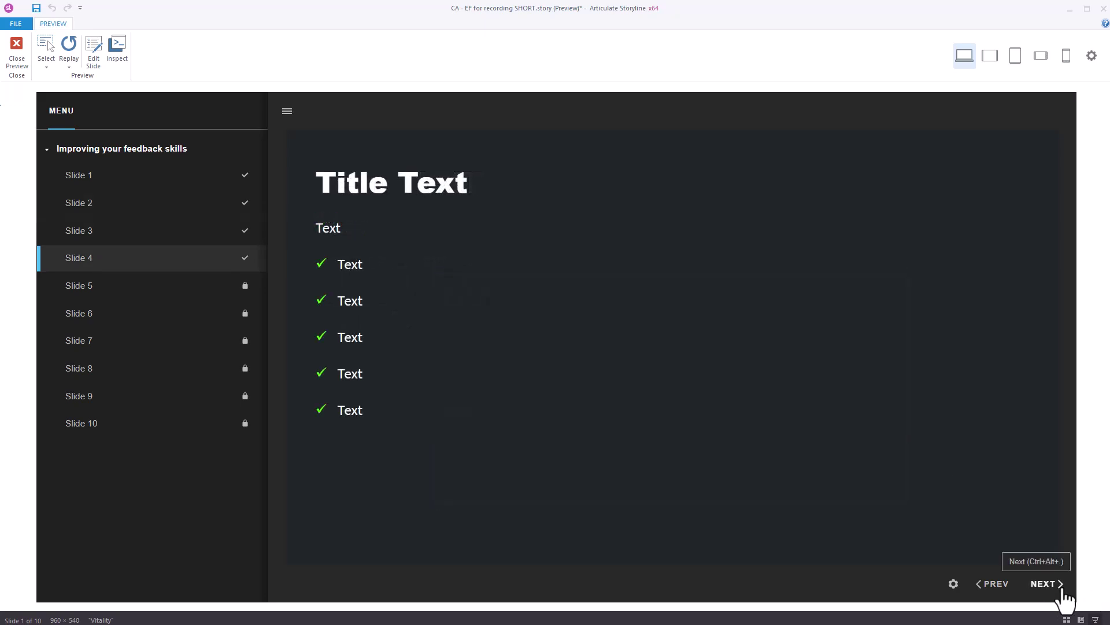